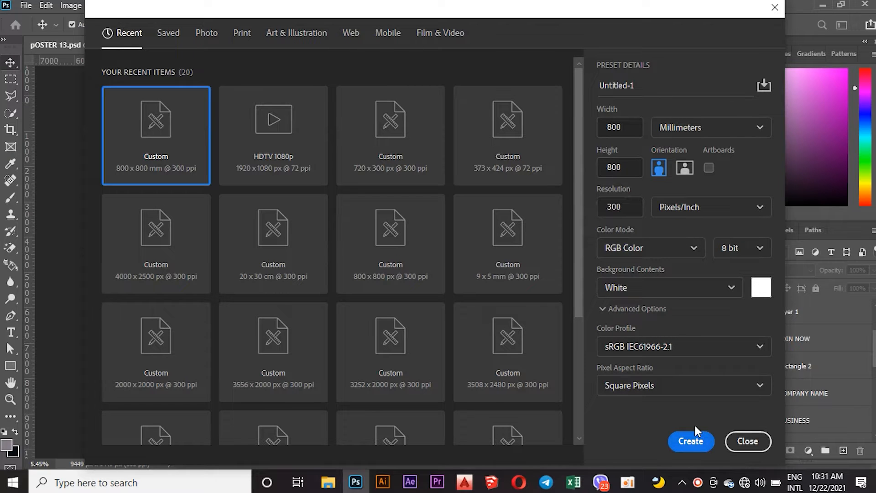
# Create a new 800 x 800 mm document at 300 pixels per inch.
pyautogui.click(693, 440)
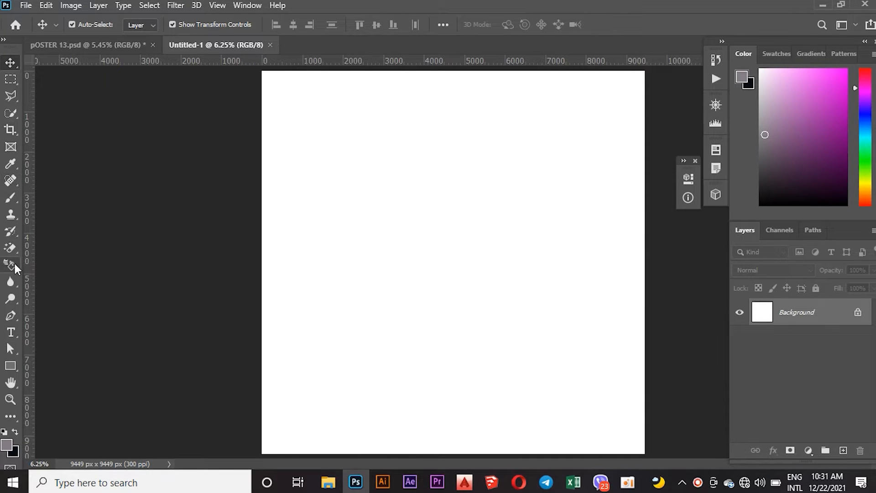
# Draw a rectangle about 7547 x 7867 px covering most of the canvas and fill it white.
pyautogui.click(10, 365)
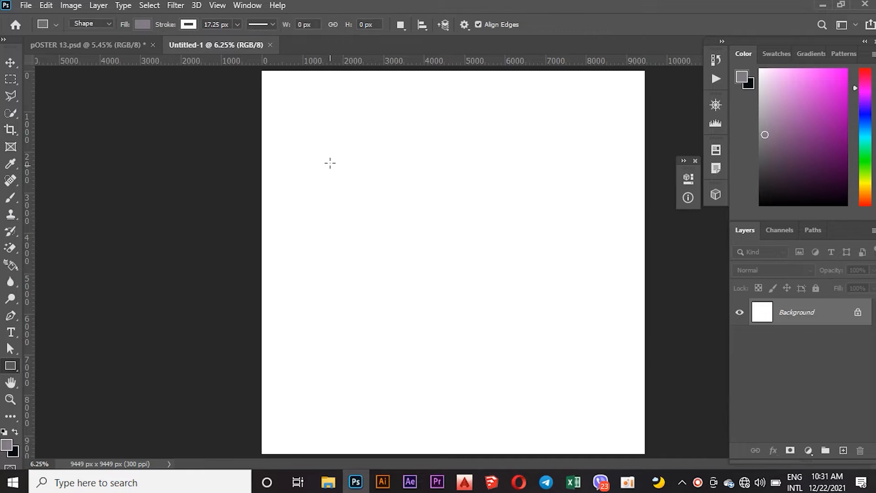
pyautogui.moveTo(311, 116); pyautogui.dragTo(615, 435)
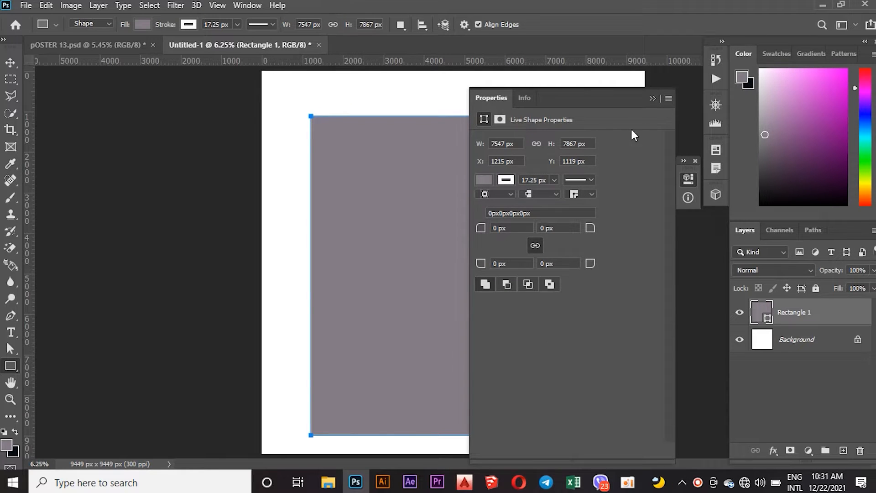
pyautogui.click(487, 180)
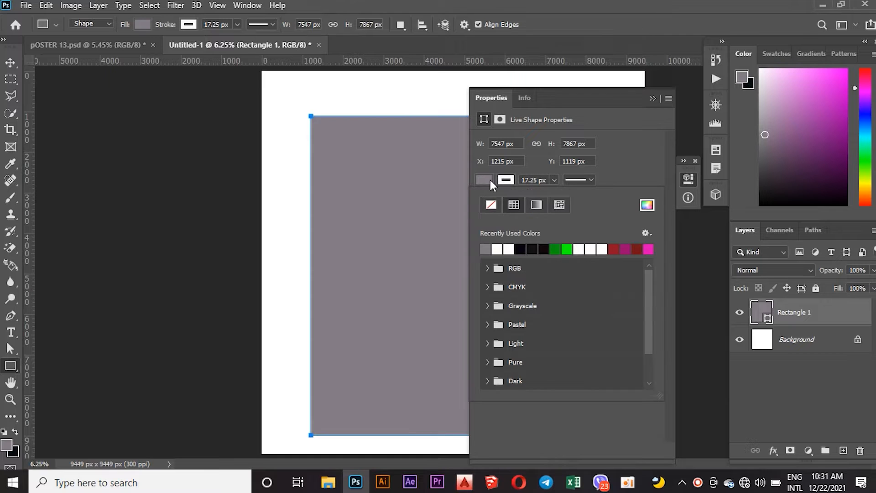
pyautogui.click(513, 247)
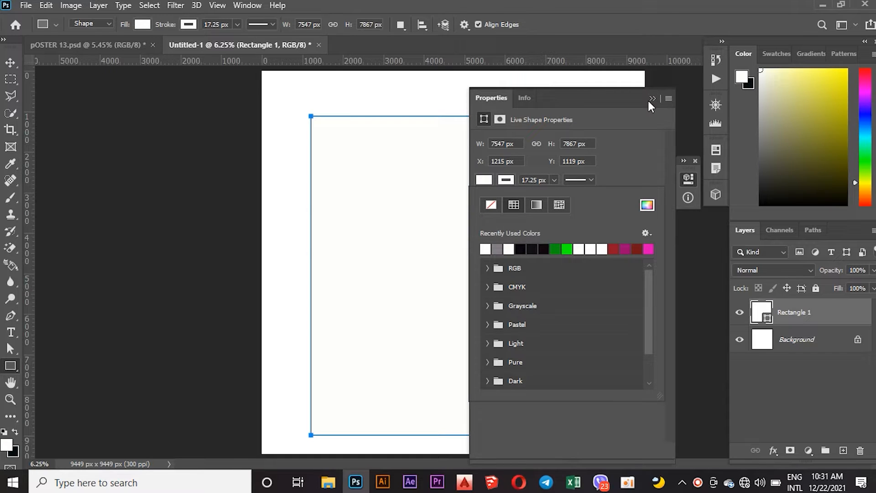
# Center the rectangle on the canvas at X 951 px, Y 791 px.
pyautogui.moveTo(601, 98); pyautogui.dragTo(797, 174)
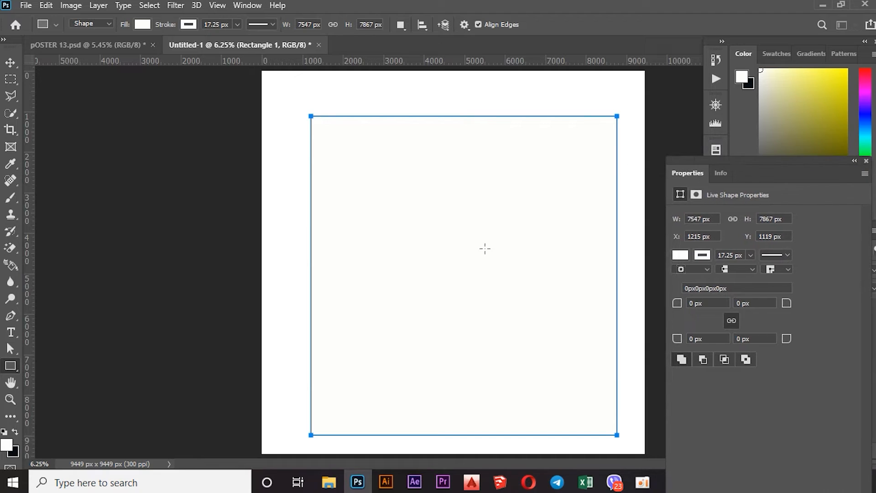
pyautogui.click(9, 61)
pyautogui.moveTo(439, 255)
pyautogui.mouseDown()
pyautogui.moveTo(430, 256)
pyautogui.moveTo(441, 253)
pyautogui.moveTo(437, 238)
pyautogui.mouseUp()
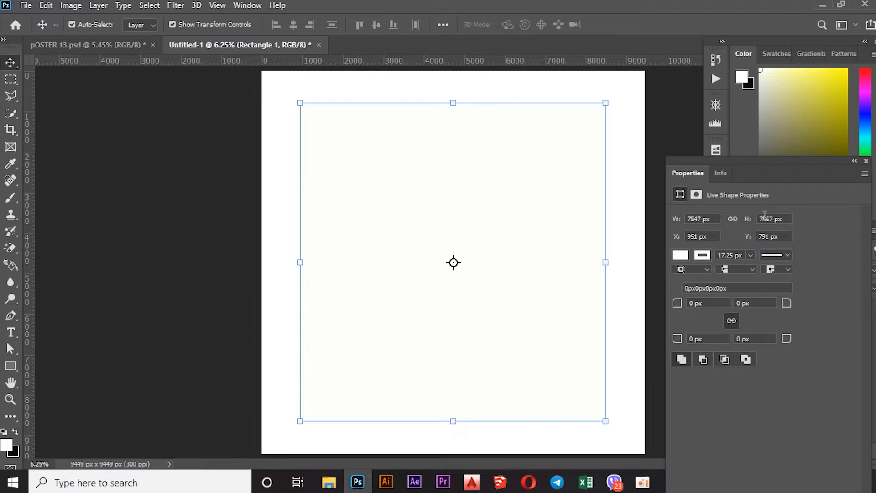
pyautogui.moveTo(776, 174); pyautogui.dragTo(146, 87)
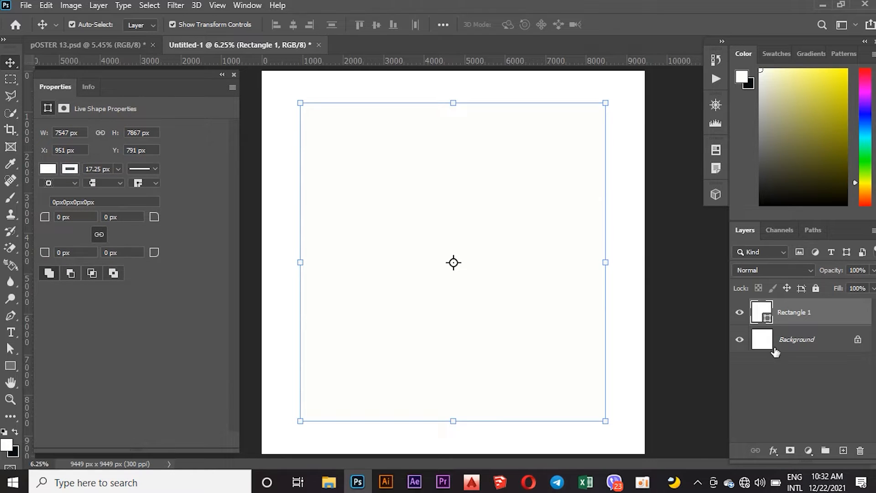
# Add a drop shadow to the rectangle with 26% opacity, 0 px distance, 33% spread and 161 px size.
pyautogui.click(773, 450)
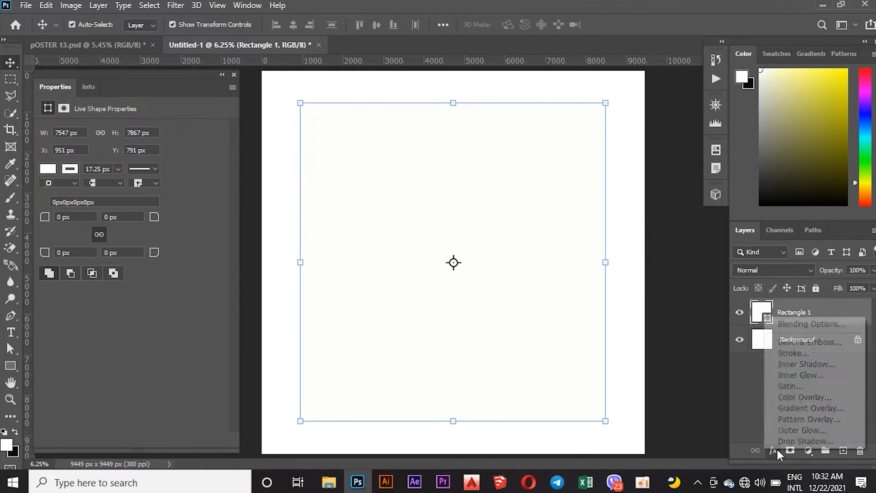
pyautogui.click(785, 441)
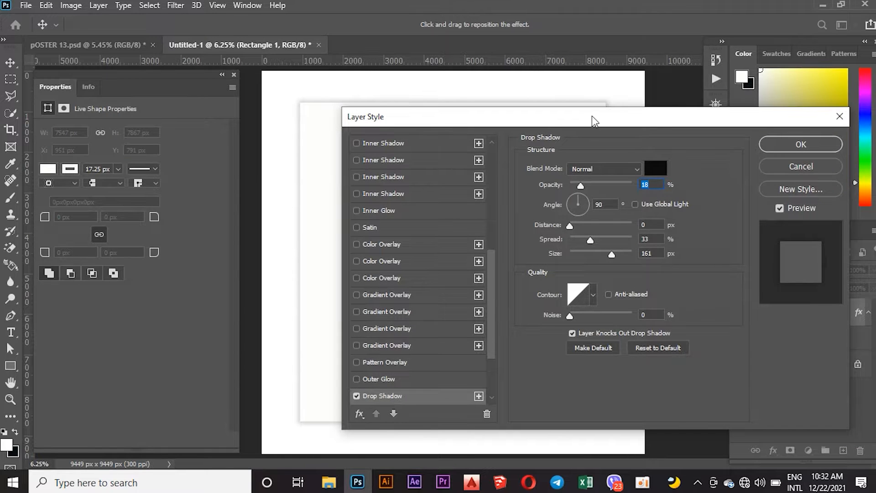
pyautogui.moveTo(592, 115); pyautogui.dragTo(697, 82)
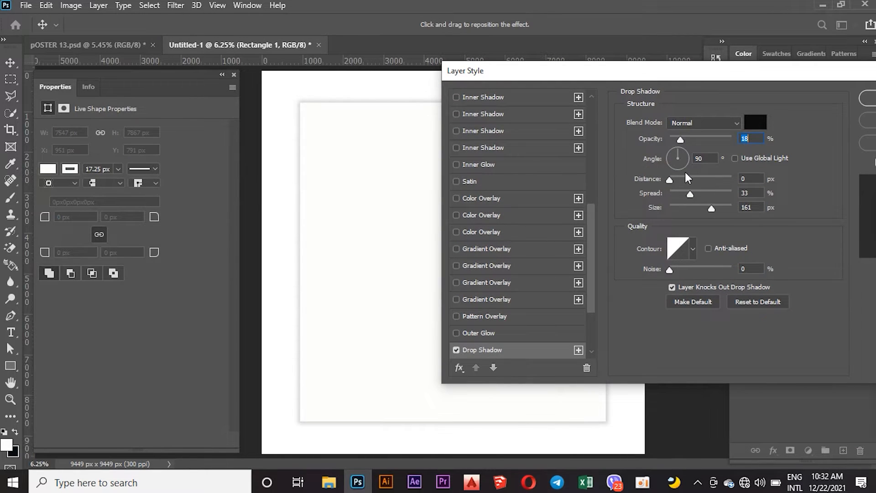
pyautogui.click(689, 138)
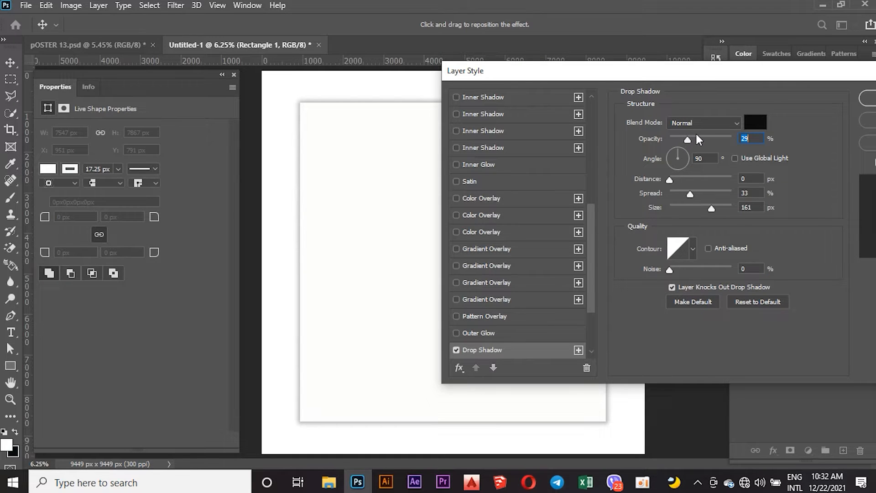
pyautogui.click(682, 136)
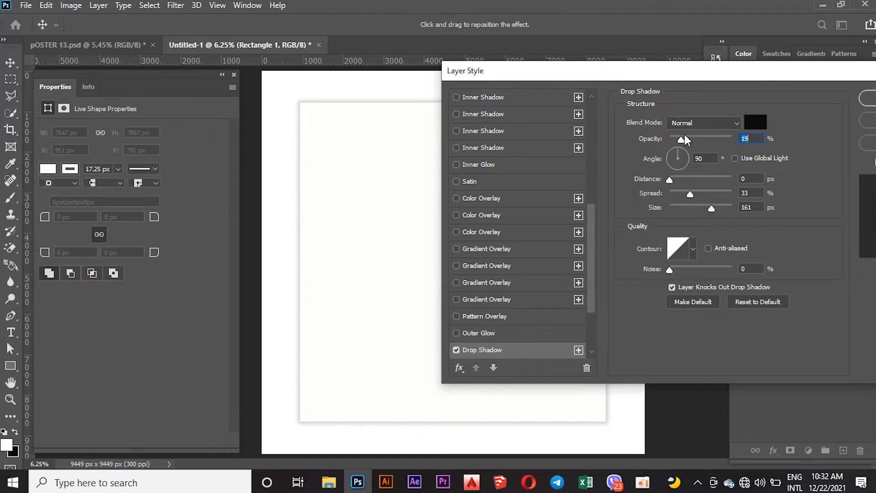
pyautogui.click(686, 136)
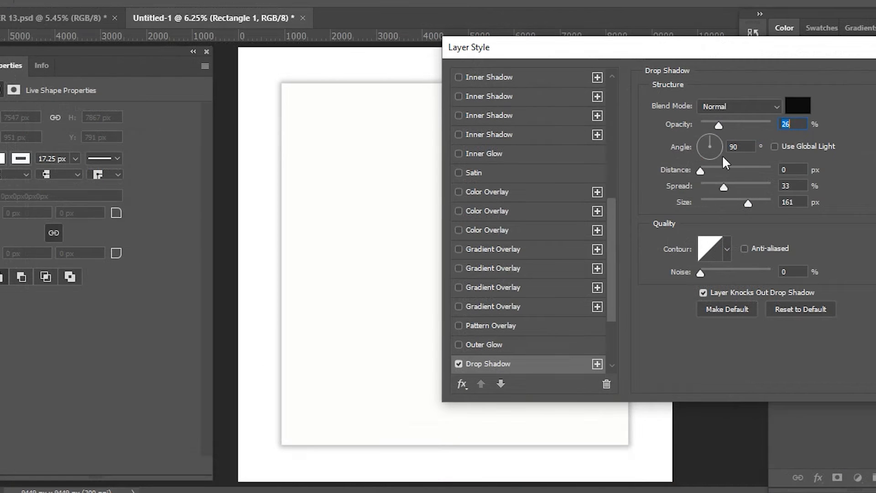
pyautogui.press('Return')
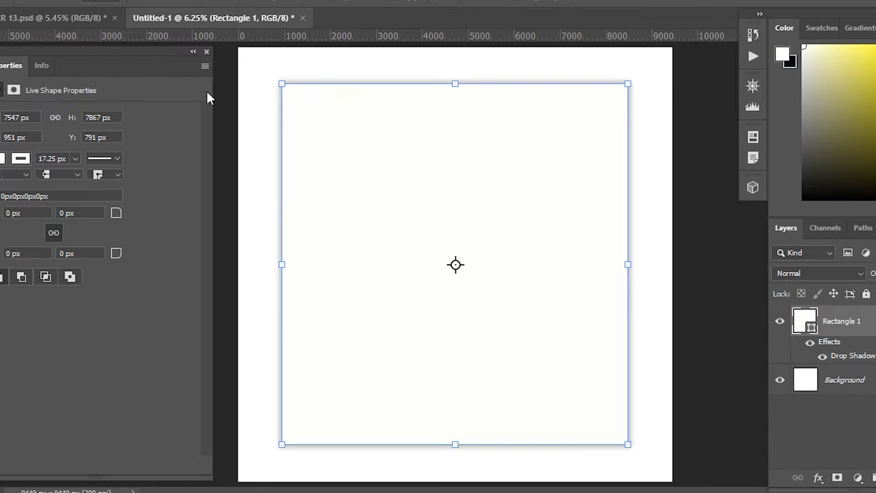
# Remove the rectangle's stroke.
pyautogui.click(21, 159)
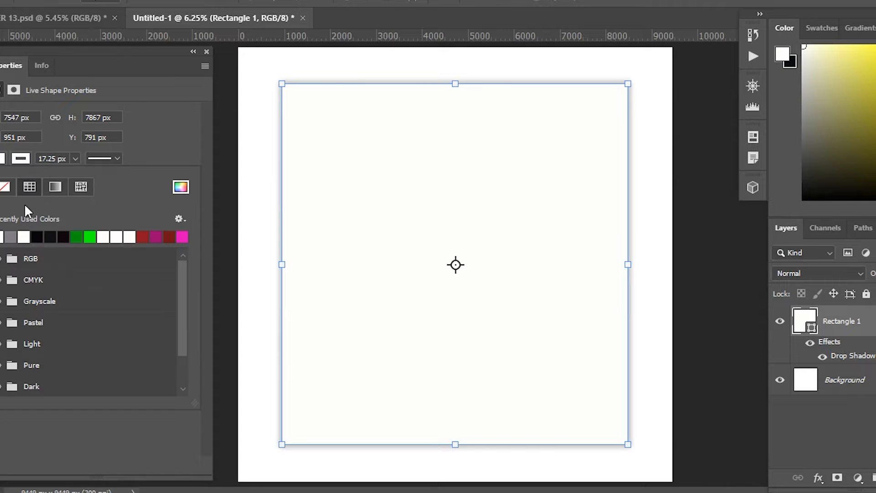
pyautogui.click(7, 187)
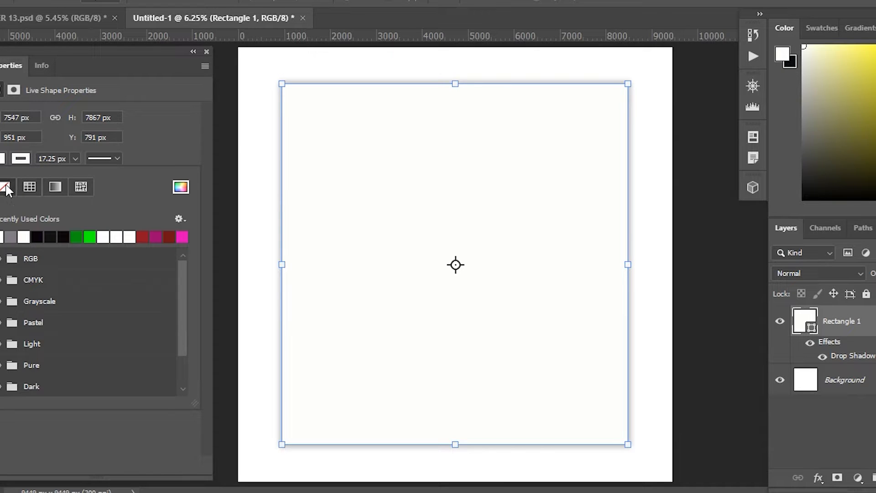
pyautogui.click(193, 83)
pyautogui.click(225, 88)
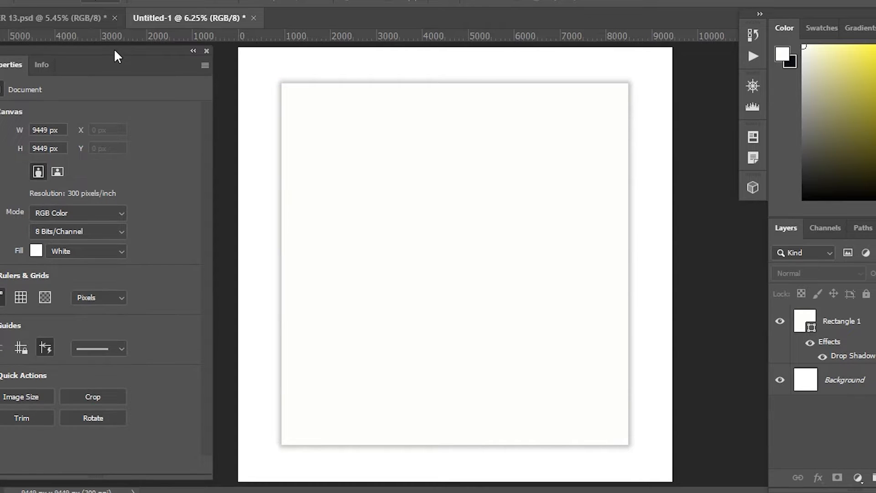
pyautogui.moveTo(114, 51); pyautogui.dragTo(126, 56)
pyautogui.click(397, 137)
pyautogui.click(398, 140)
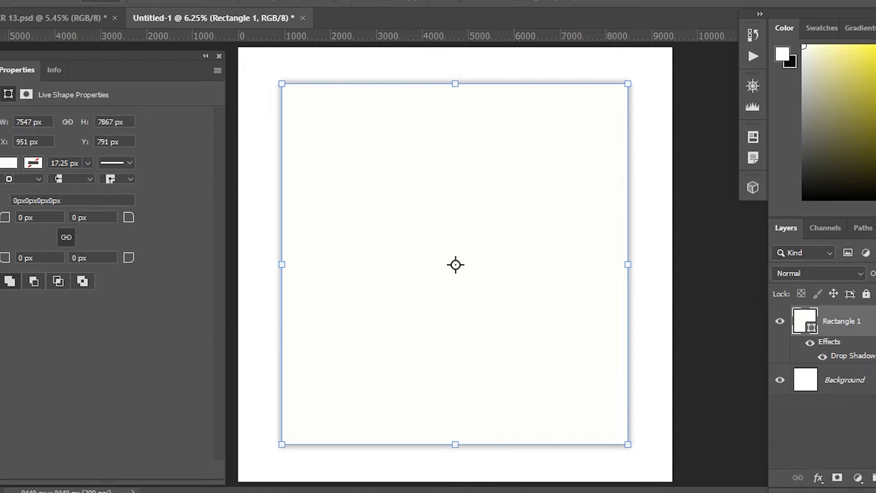
# Draw a closed Pen shape across the rectangle's top, running down the left edge to a point at lower right.
pyautogui.press('p')
pyautogui.click(282, 82)
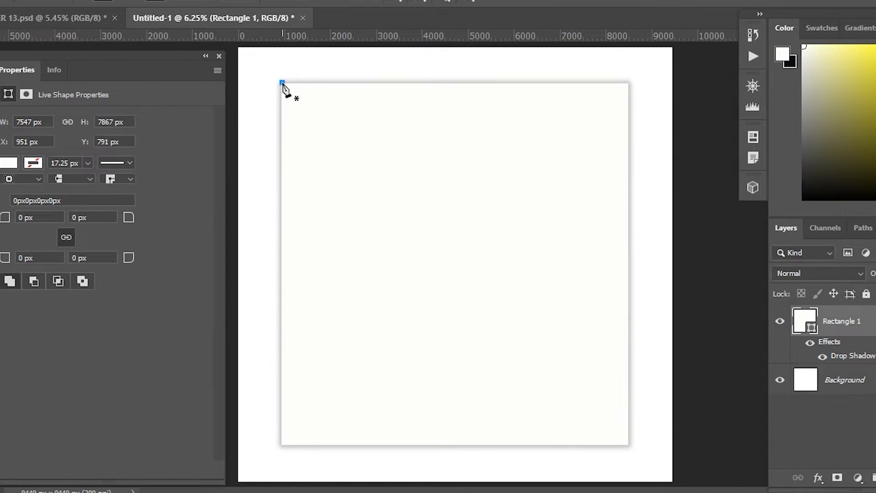
pyautogui.click(282, 202)
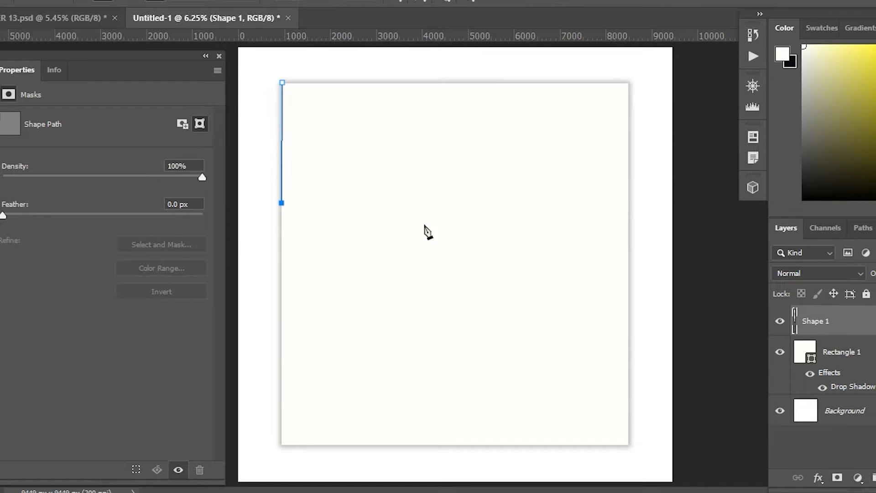
pyautogui.click(534, 257)
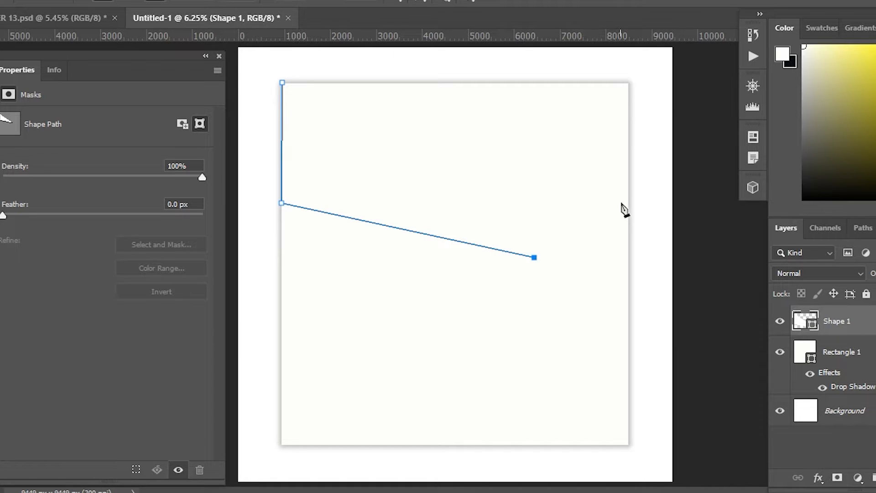
pyautogui.click(627, 187)
pyautogui.click(628, 84)
pyautogui.click(282, 83)
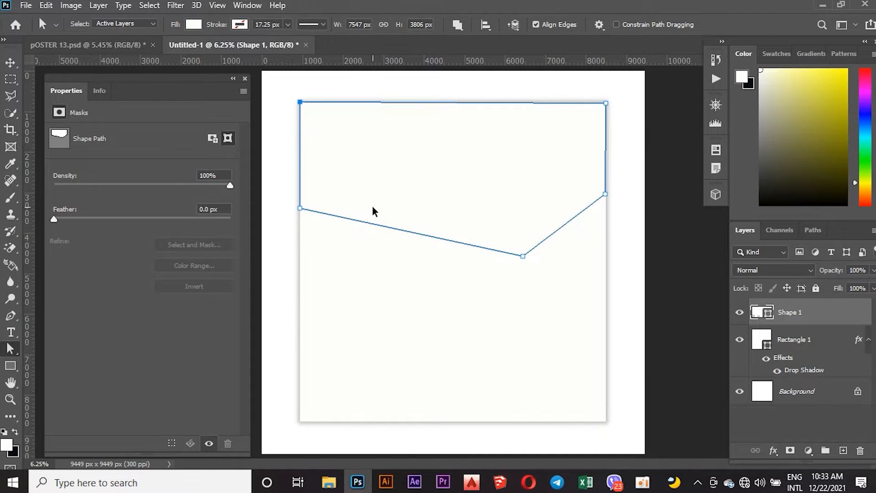
pyautogui.scroll(2, 372, 209)
pyautogui.scroll(-3, 372, 210)
pyautogui.click(604, 194)
pyautogui.moveTo(605, 197); pyautogui.dragTo(605, 197)
pyautogui.moveTo(605, 105); pyautogui.dragTo(605, 104)
pyautogui.hotkey('ctrl', 'z')
pyautogui.click(605, 104)
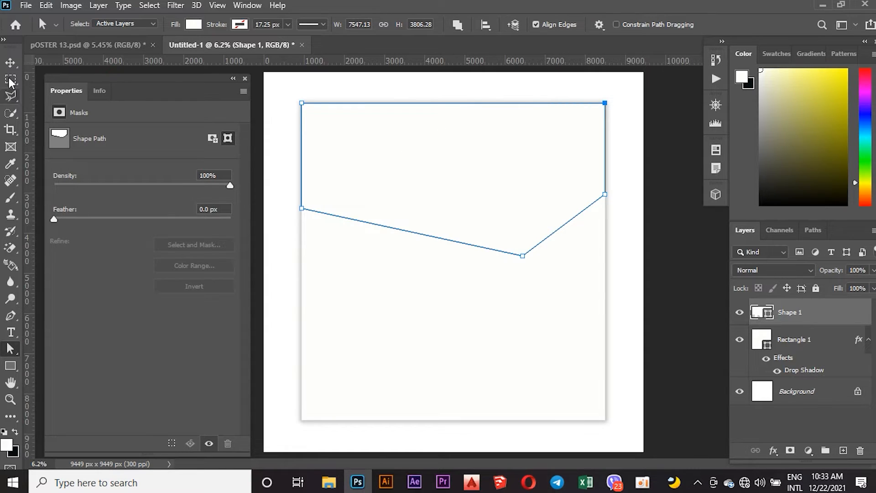
# Fill the pen shape with green from the recent colours.
pyautogui.click(62, 139)
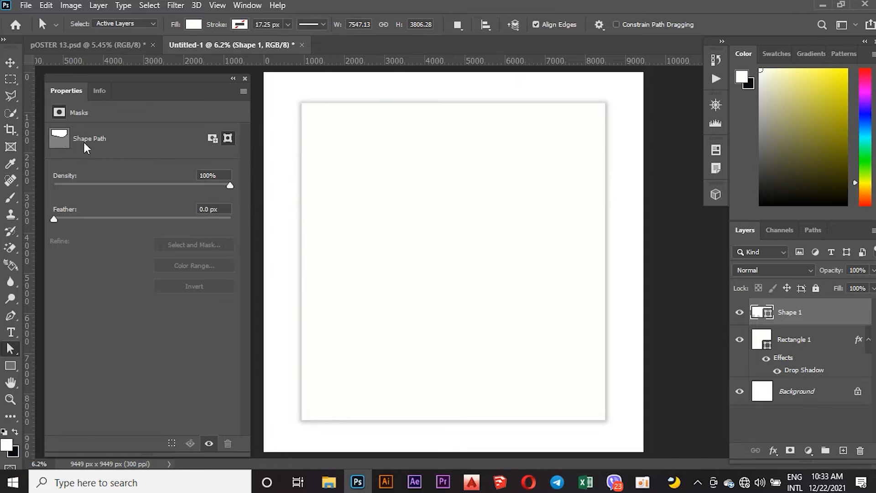
pyautogui.click(10, 62)
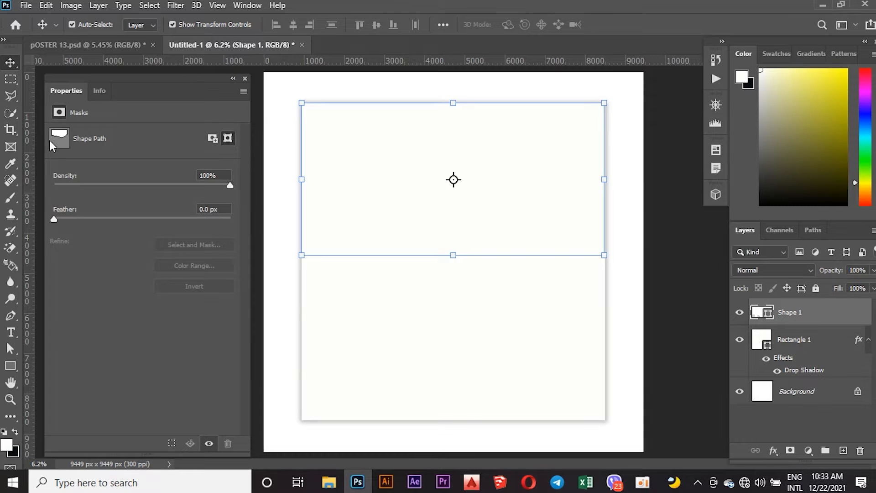
pyautogui.click(11, 365)
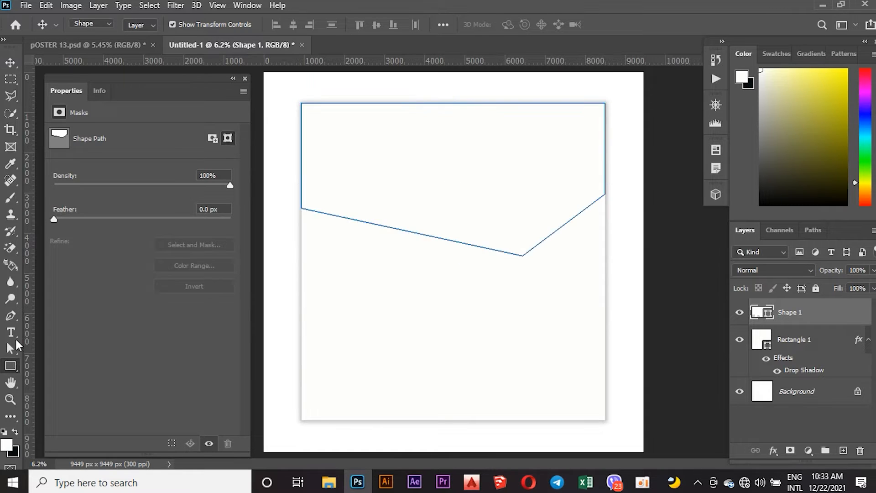
pyautogui.click(142, 24)
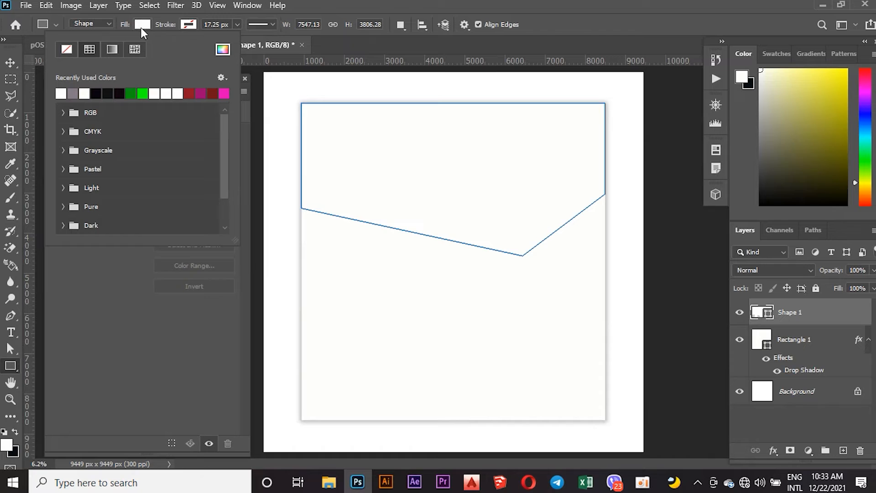
pyautogui.click(118, 91)
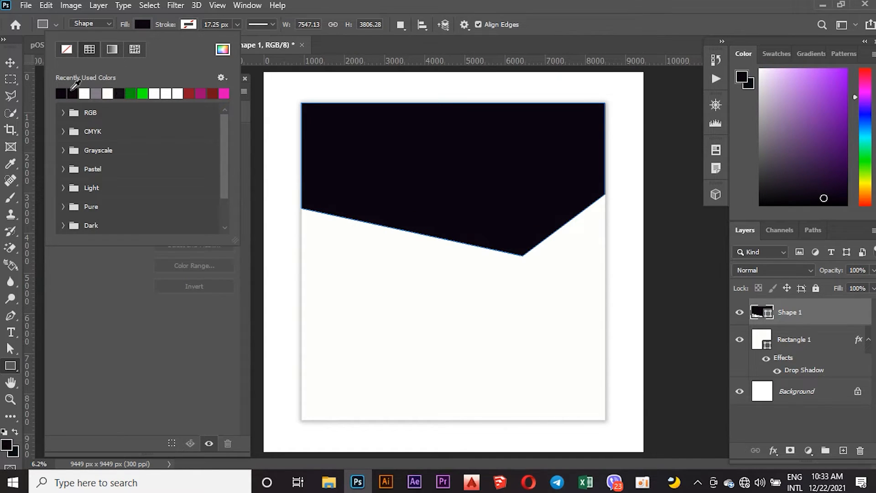
pyautogui.click(142, 93)
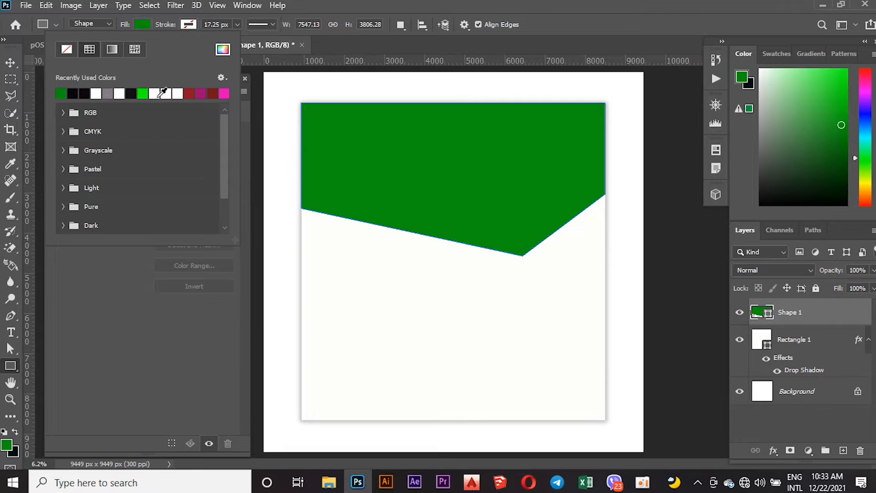
# Set the foreground colour to blue 0e19ec.
pyautogui.click(865, 112)
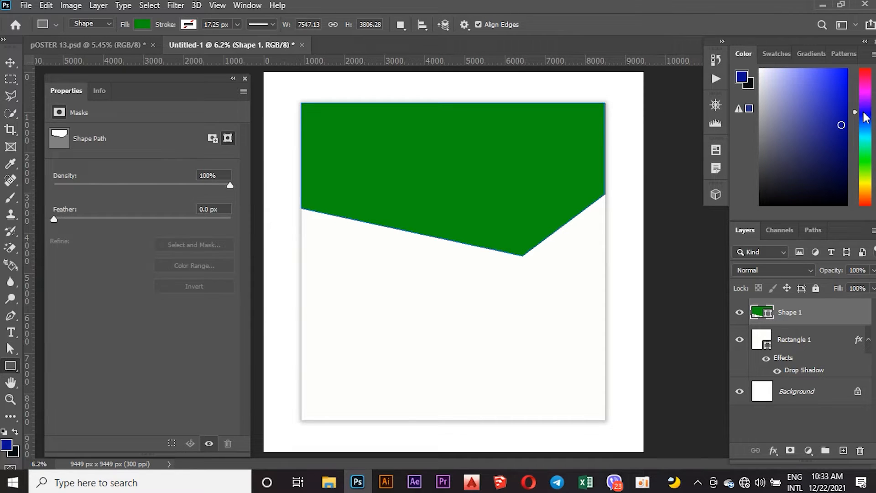
pyautogui.click(840, 74)
pyautogui.click(7, 444)
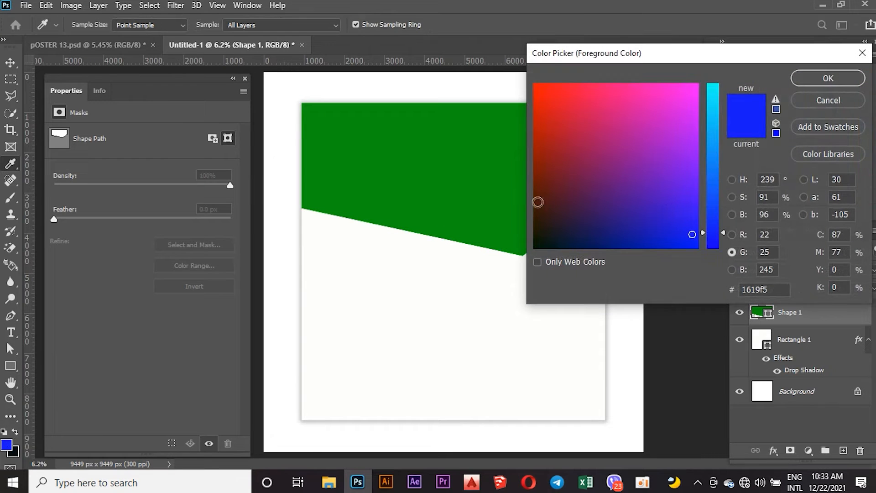
pyautogui.click(686, 240)
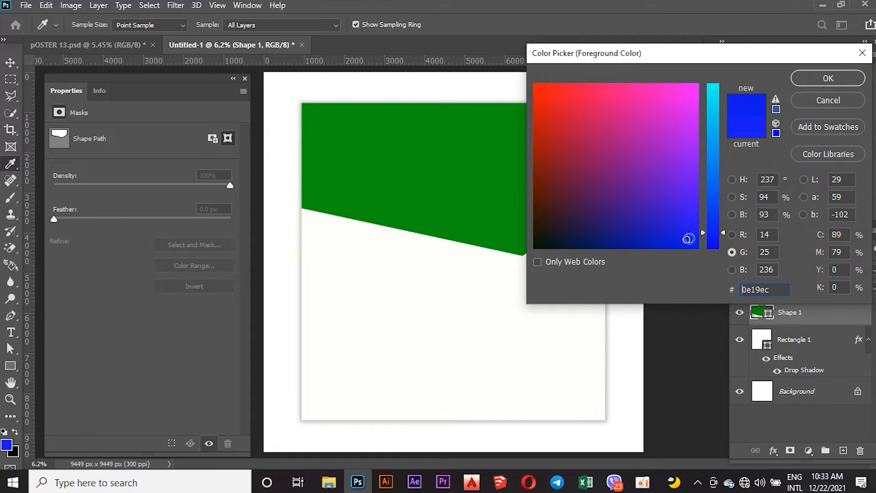
pyautogui.click(830, 76)
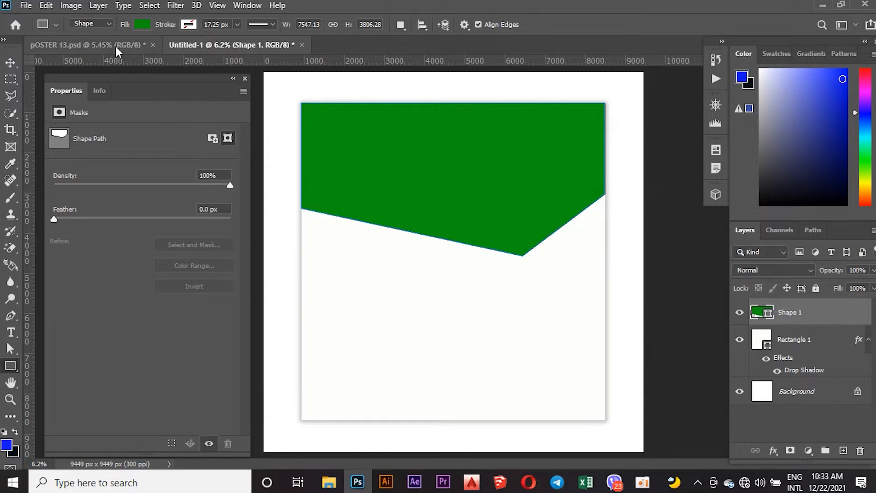
# Float the POSTER 13 document window beside the new canvas for reference.
pyautogui.moveTo(114, 42); pyautogui.dragTo(330, 109)
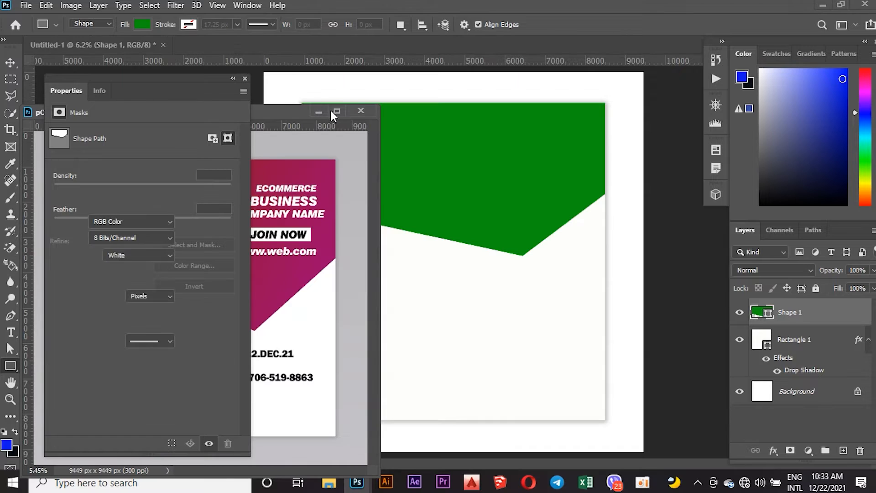
pyautogui.click(449, 142)
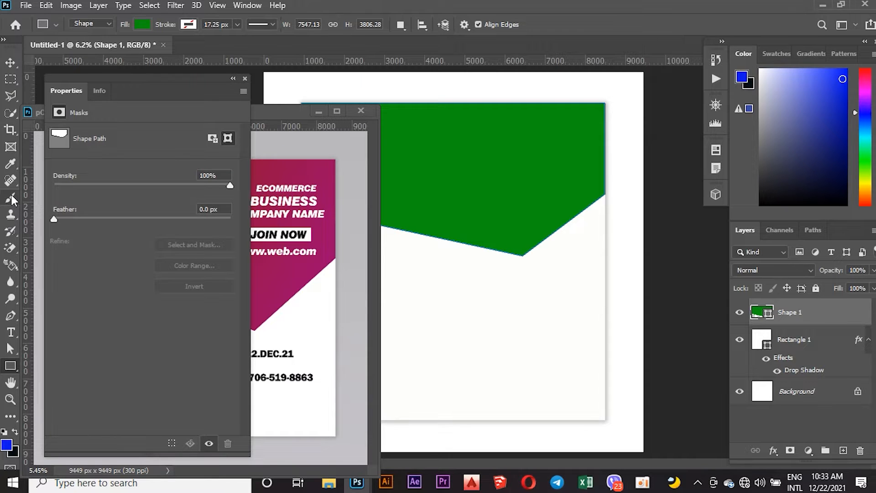
# Set the foreground colour to the magenta 970a5a sampled from the reference poster.
pyautogui.click(6, 444)
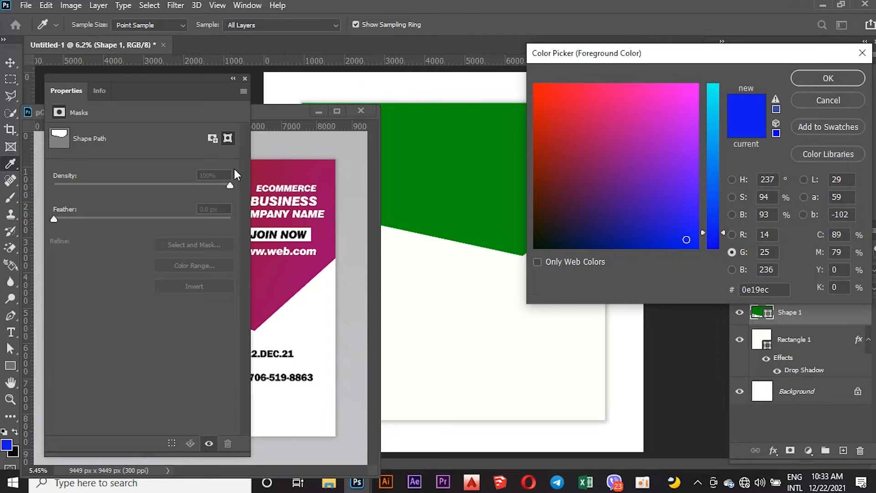
pyautogui.click(267, 267)
pyautogui.click(279, 267)
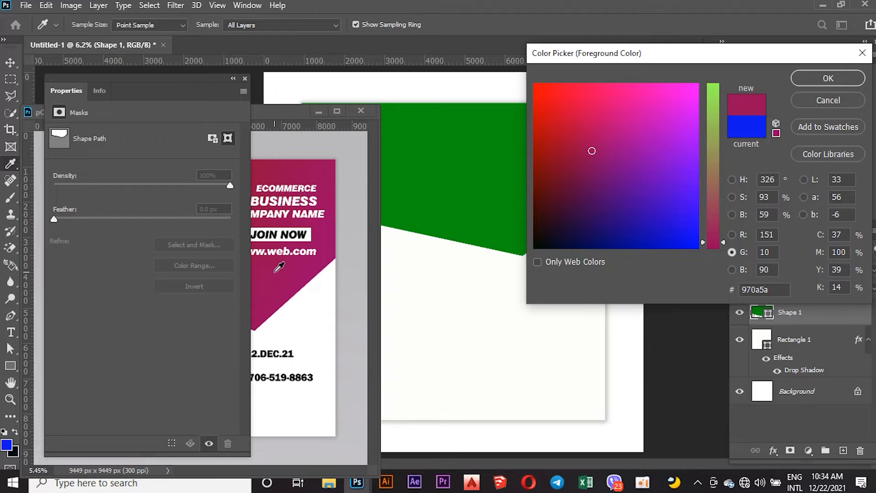
pyautogui.click(825, 78)
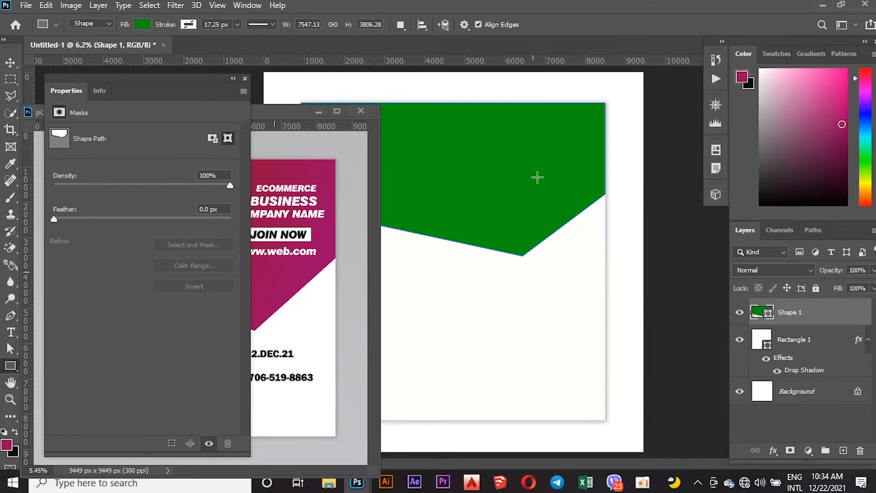
# Fill the header shape with the magenta from the recent colours and close the Properties panel.
pyautogui.click(141, 26)
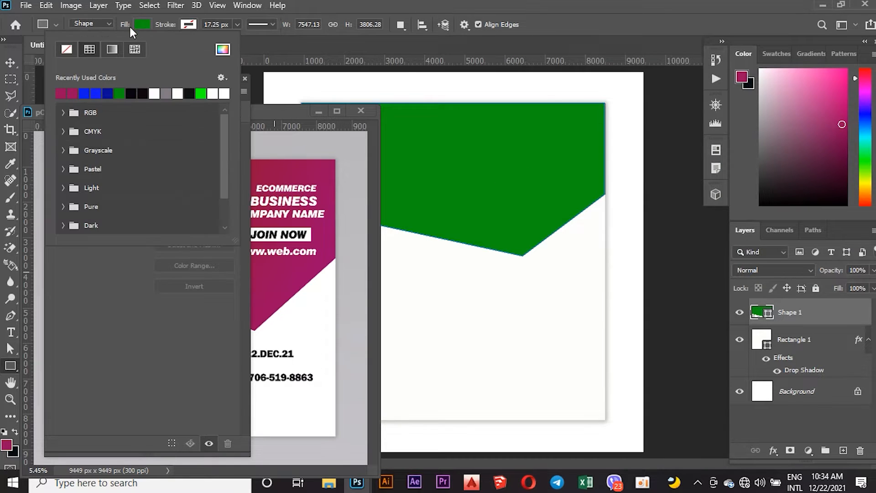
pyautogui.click(64, 94)
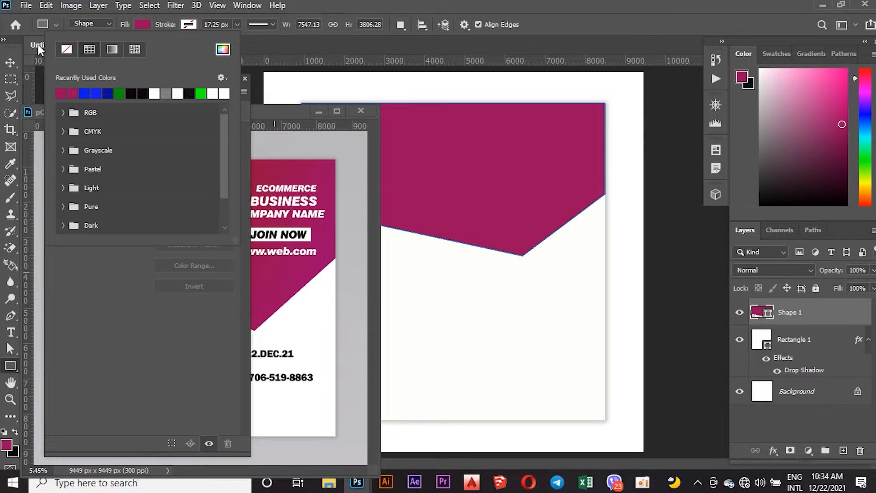
pyautogui.click(9, 62)
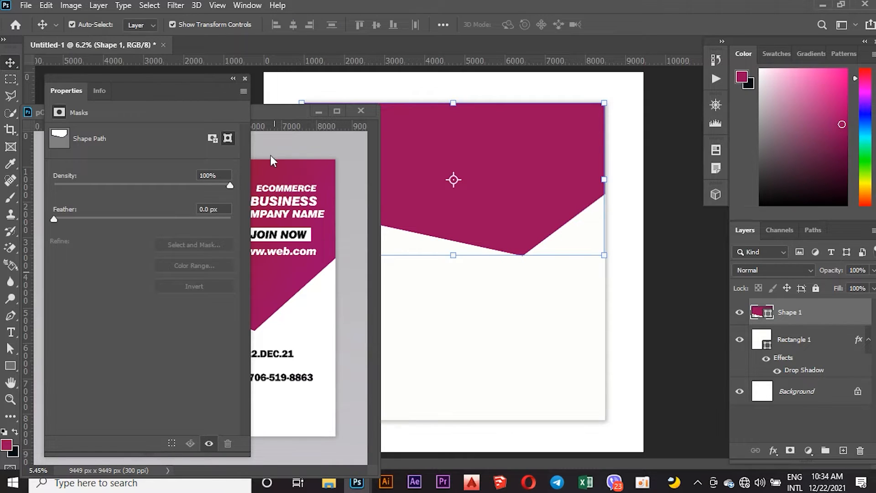
pyautogui.click(244, 79)
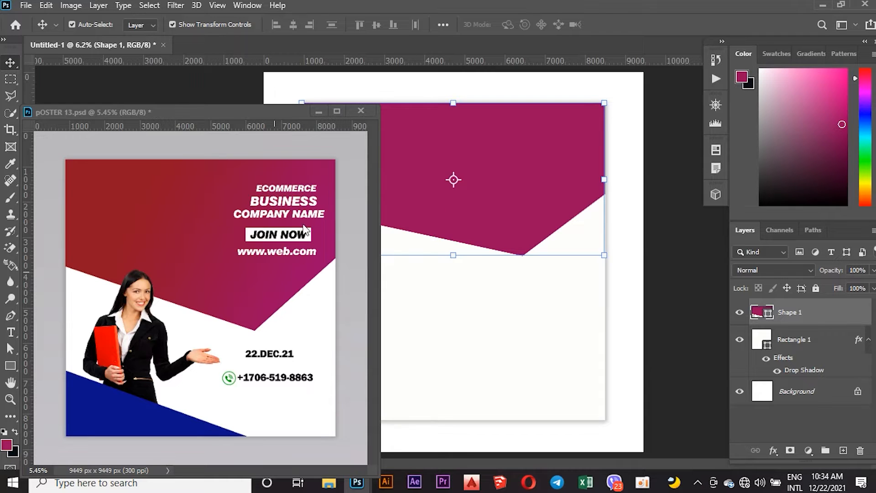
# Switch the header shape's fill to a linear gradient and set its left stop to dark red 921139 sampled from the poster.
pyautogui.click(10, 366)
pyautogui.click(142, 24)
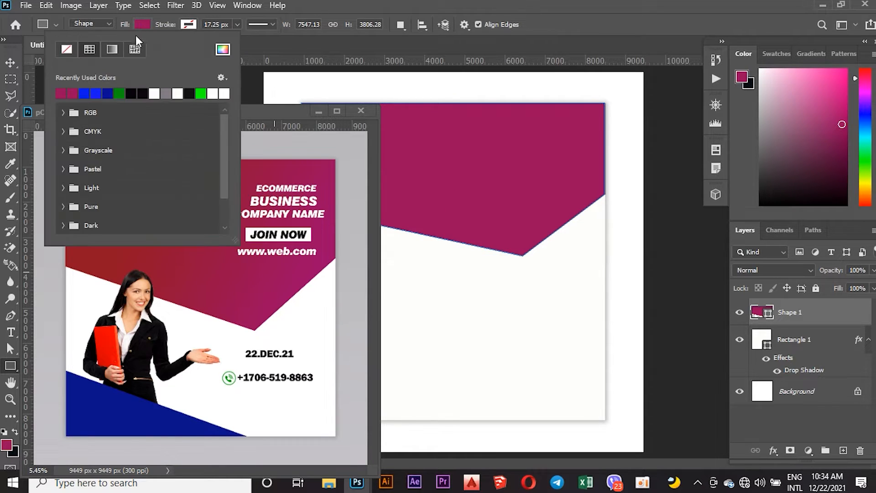
pyautogui.click(113, 50)
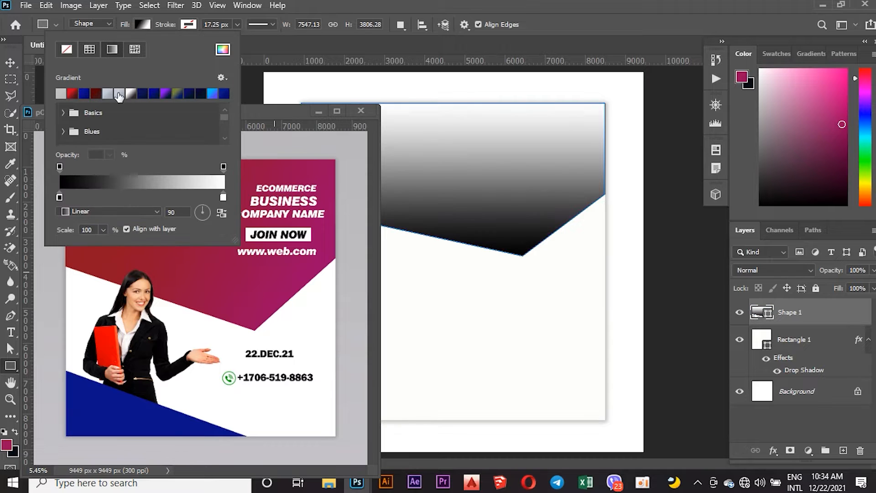
pyautogui.doubleClick(59, 197)
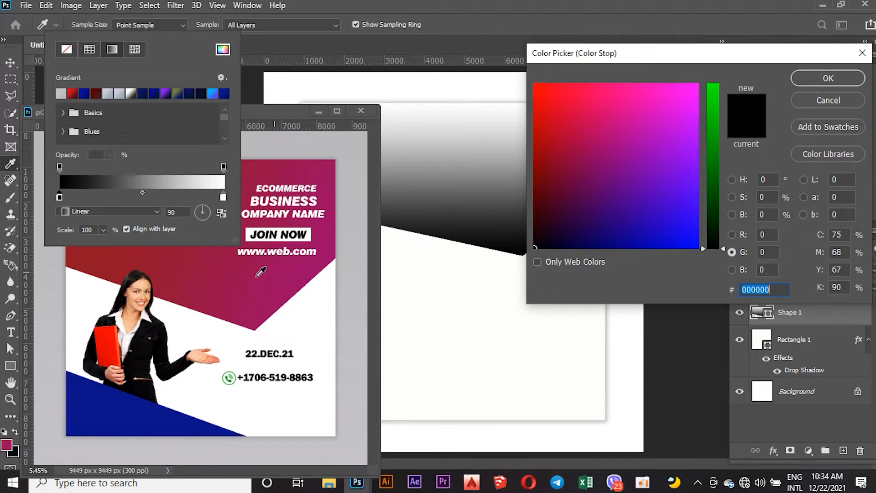
pyautogui.click(186, 264)
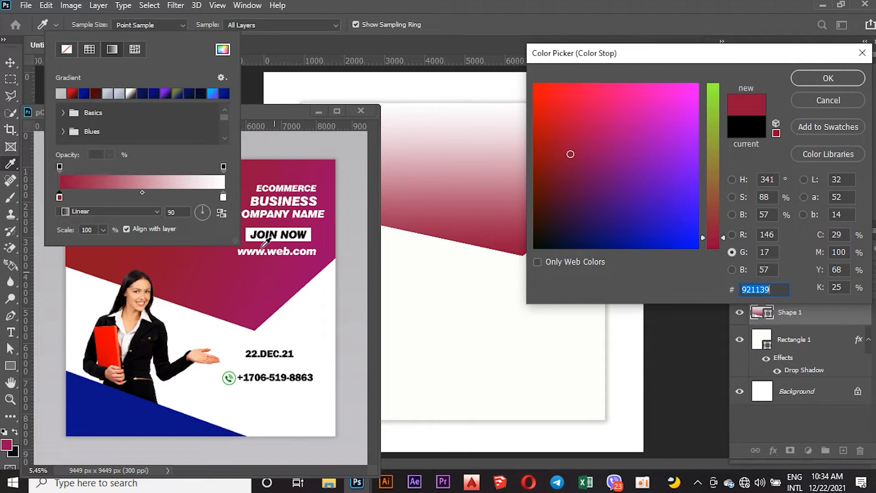
pyautogui.click(823, 78)
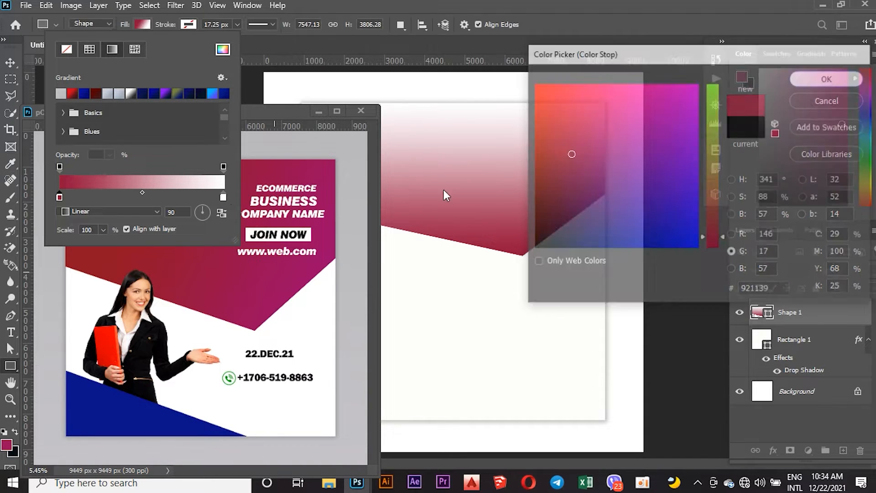
# Set the gradient's right stop to magenta 970960 sampled from the poster.
pyautogui.doubleClick(223, 197)
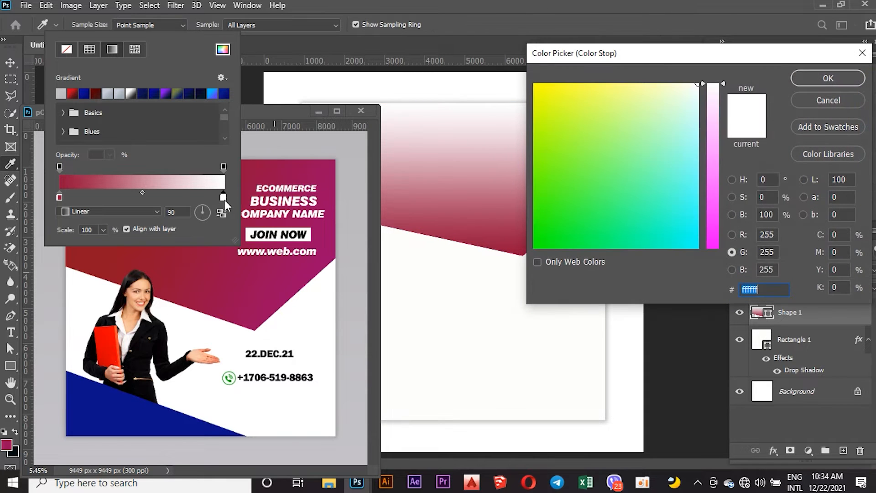
pyautogui.click(284, 292)
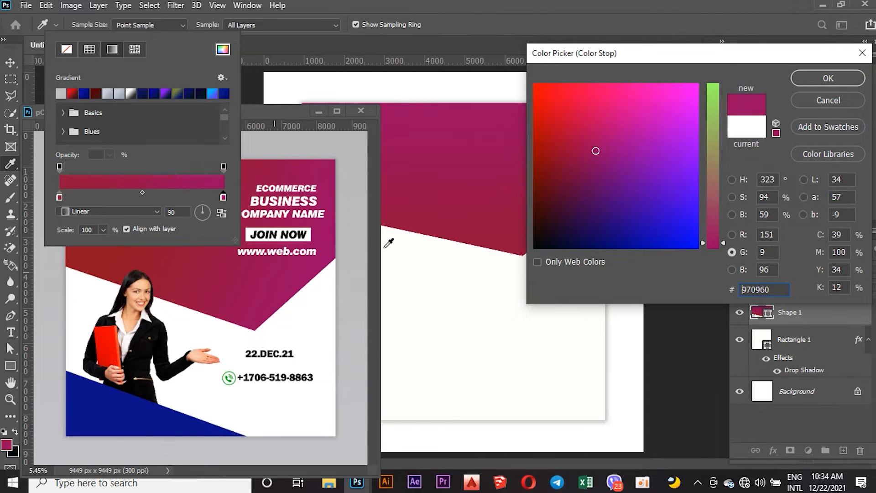
pyautogui.click(816, 79)
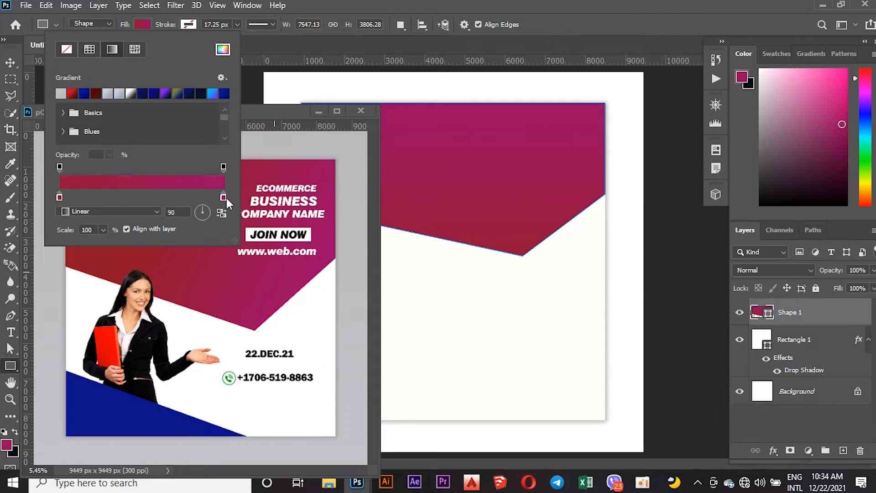
# Drag the right gradient stop toward the middle of the gradient bar and reopen its colour unchanged.
pyautogui.moveTo(223, 197); pyautogui.dragTo(145, 198)
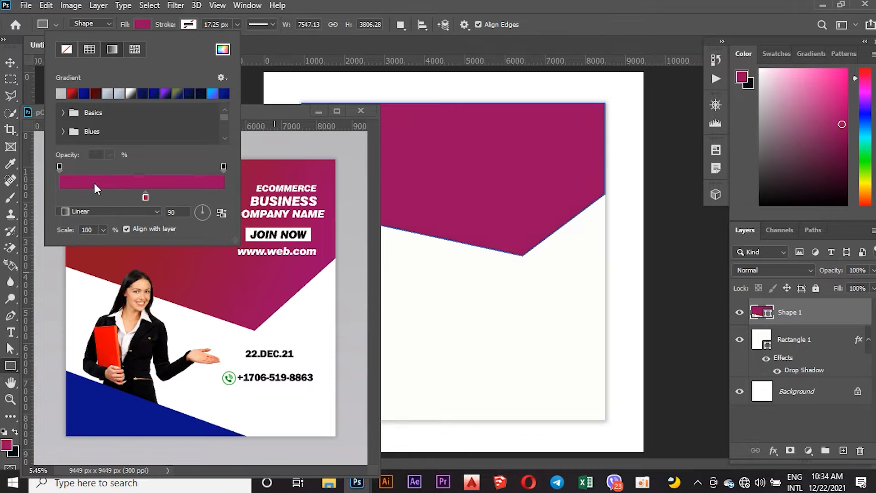
pyautogui.click(161, 187)
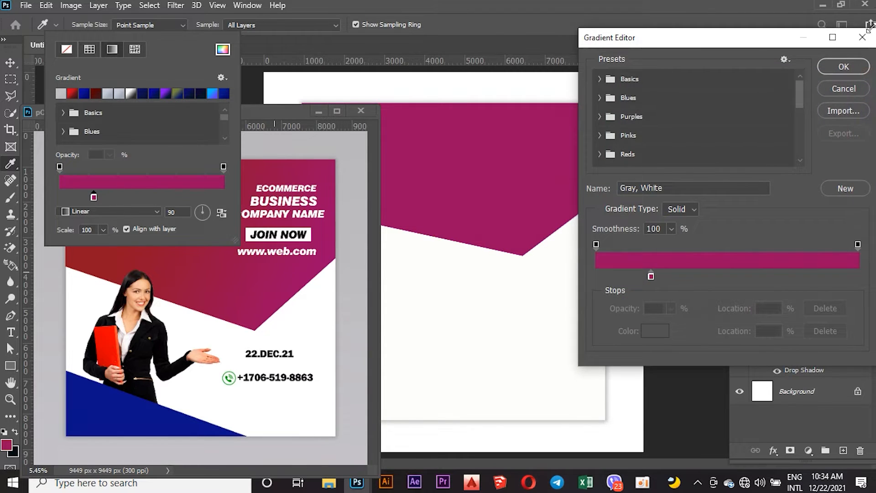
pyautogui.click(862, 37)
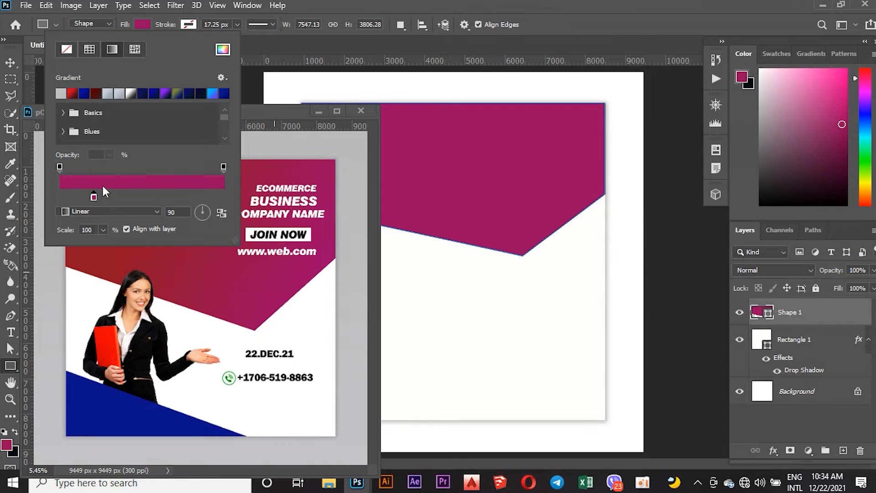
pyautogui.doubleClick(94, 196)
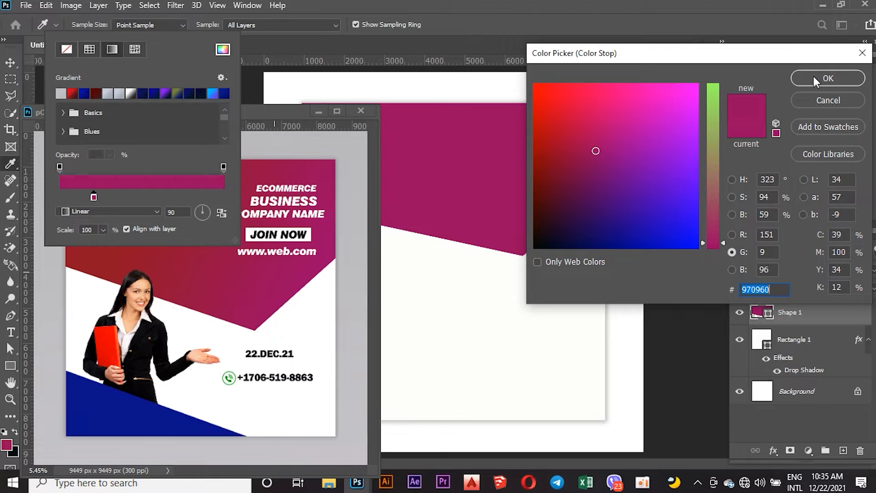
pyautogui.click(828, 79)
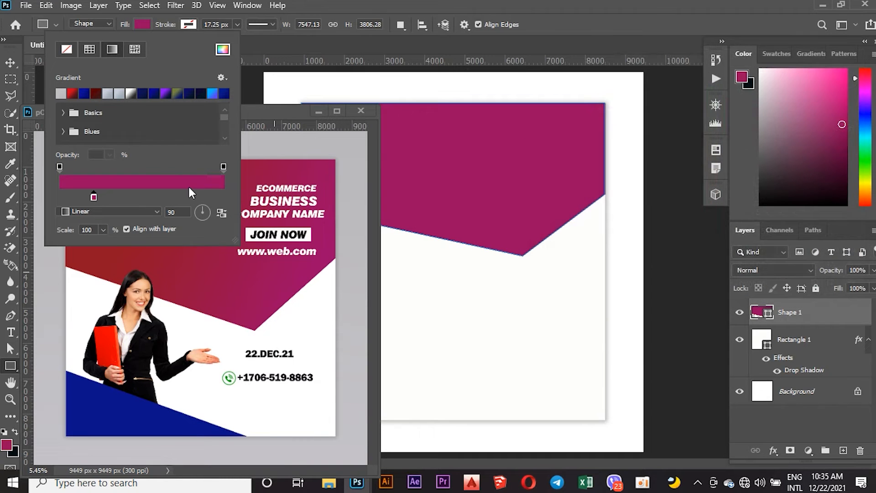
# In the Gradient Editor, add a stop at 94% location coloured 980863 sampled from the poster.
pyautogui.click(189, 182)
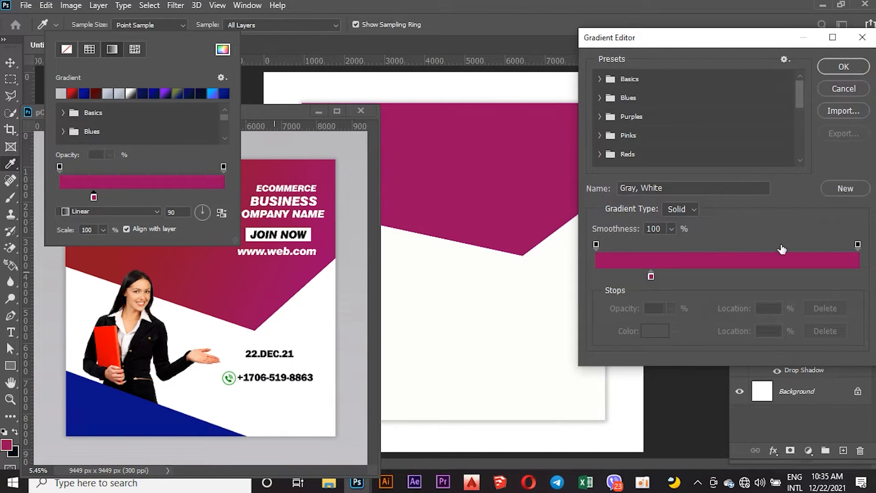
pyautogui.click(650, 275)
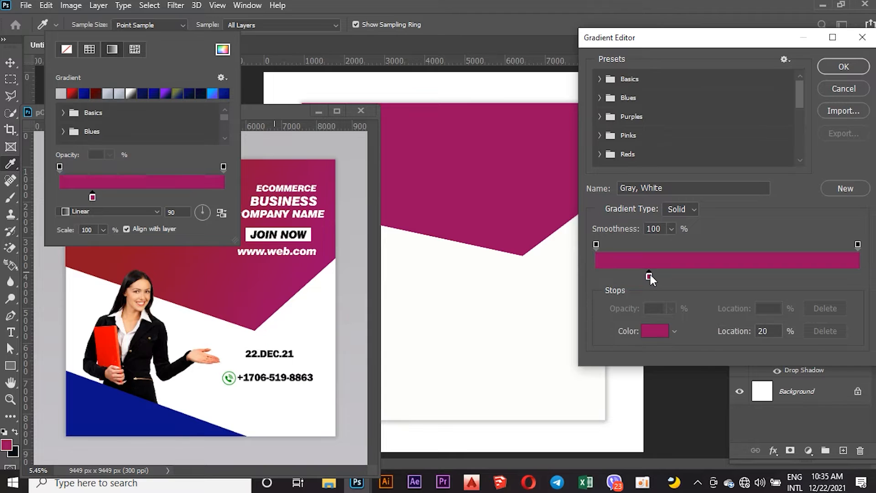
pyautogui.moveTo(679, 275); pyautogui.dragTo(842, 270)
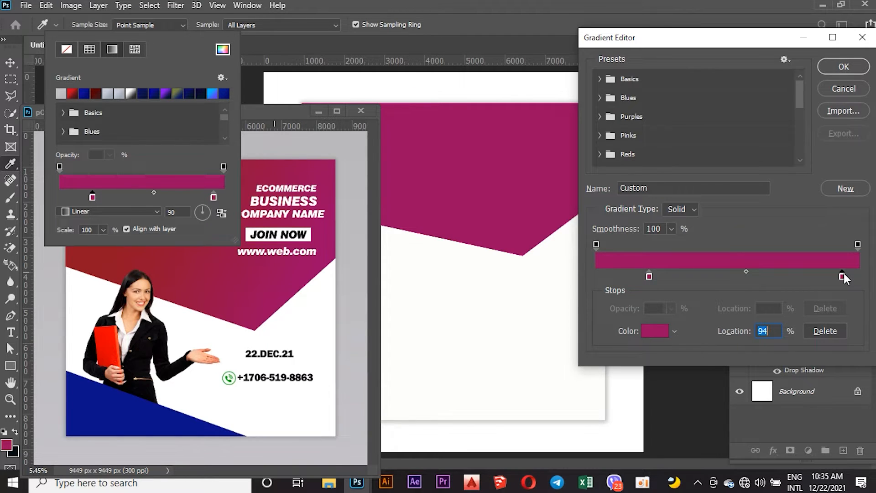
pyautogui.doubleClick(842, 276)
pyautogui.click(288, 278)
pyautogui.click(303, 273)
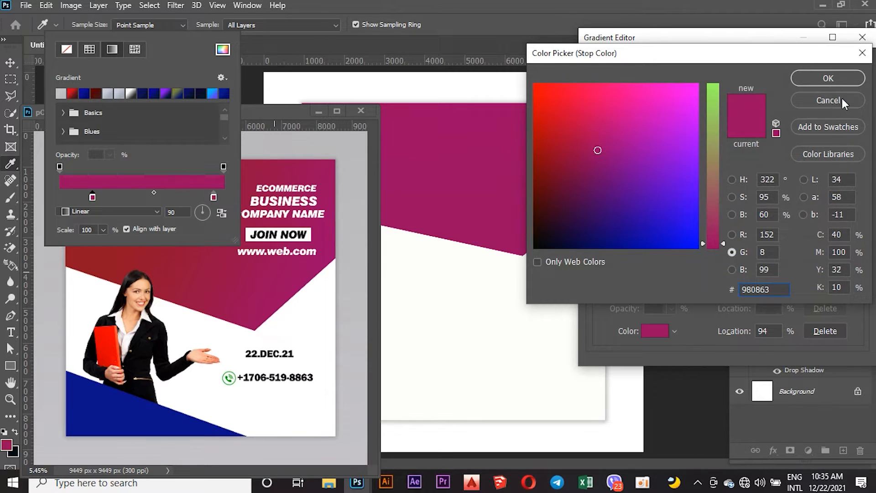
pyautogui.click(831, 80)
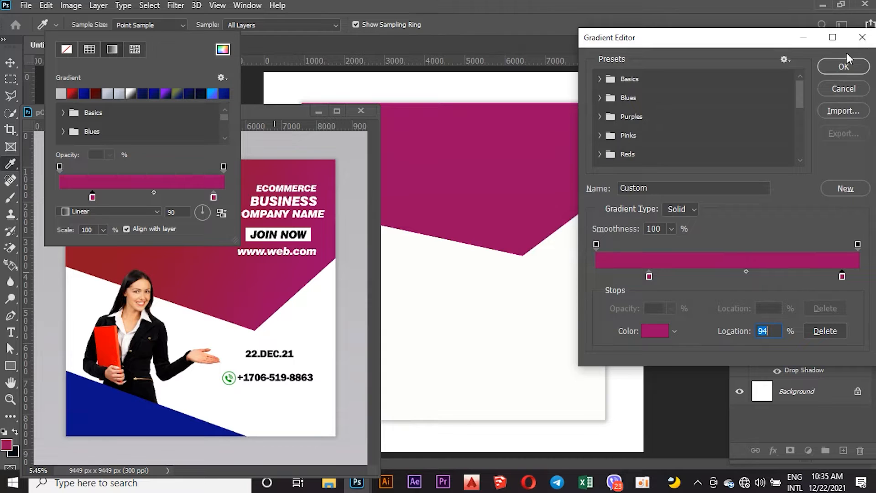
pyautogui.click(843, 68)
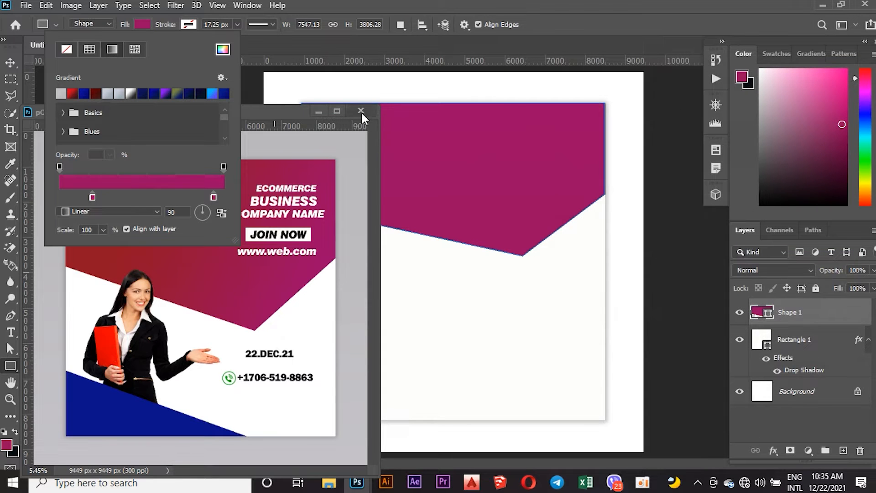
# Move the POSTER 13 reference window to the right side of the workspace.
pyautogui.click(14, 61)
pyautogui.moveTo(303, 113); pyautogui.dragTo(874, 145)
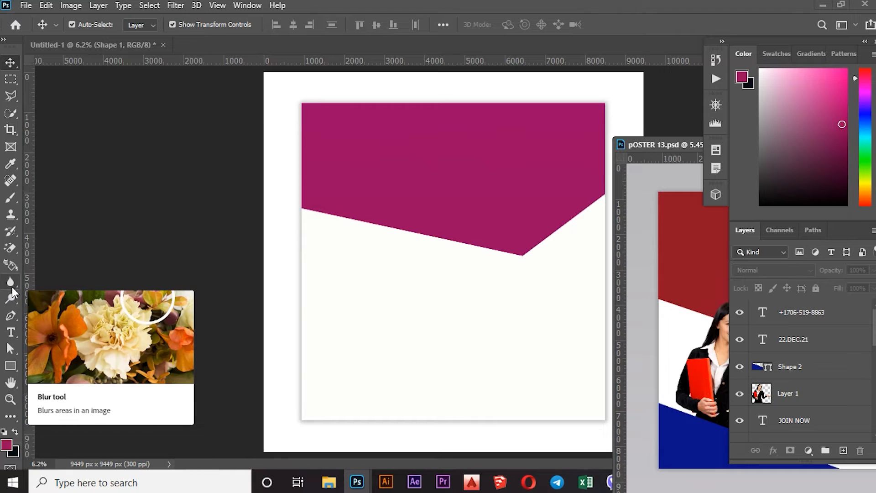
# Draw a closed Pen triangle in the card's lower-left corner, along the left and bottom edges.
pyautogui.click(11, 315)
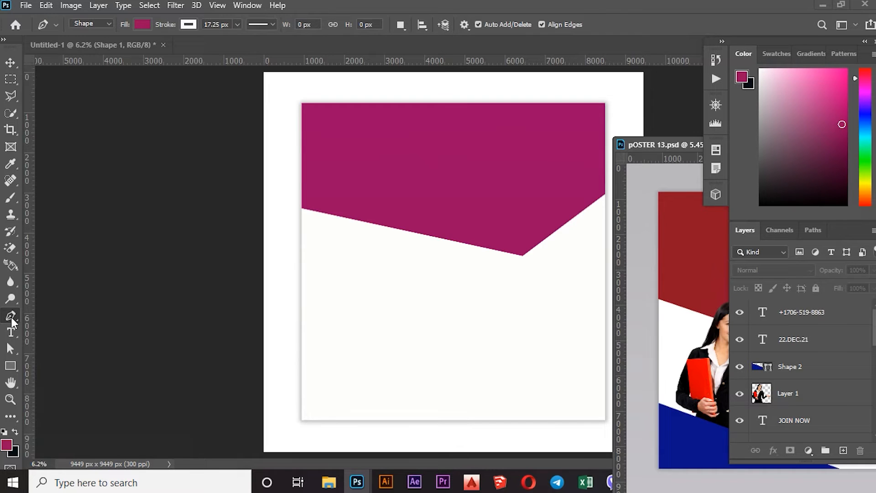
pyautogui.click(305, 333)
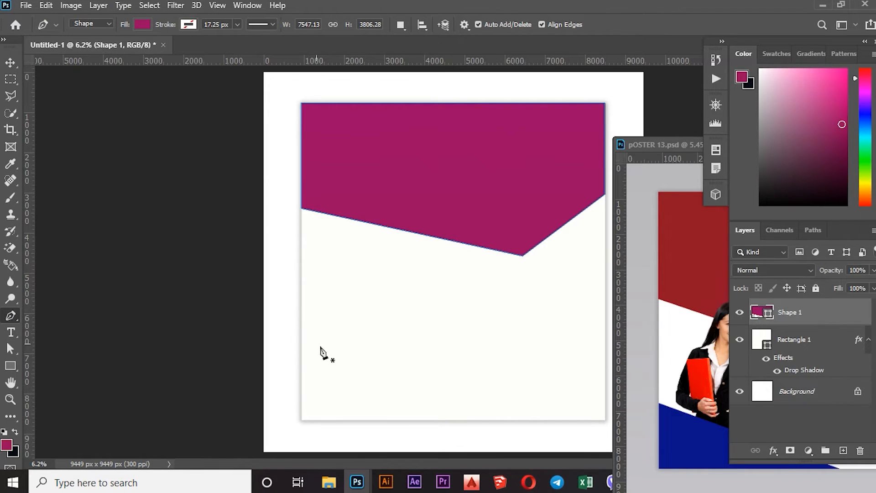
pyautogui.click(303, 321)
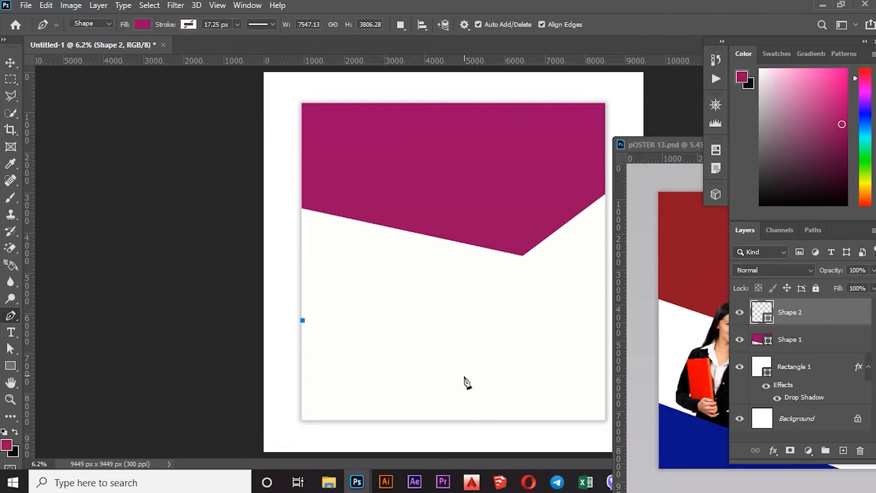
pyautogui.click(493, 418)
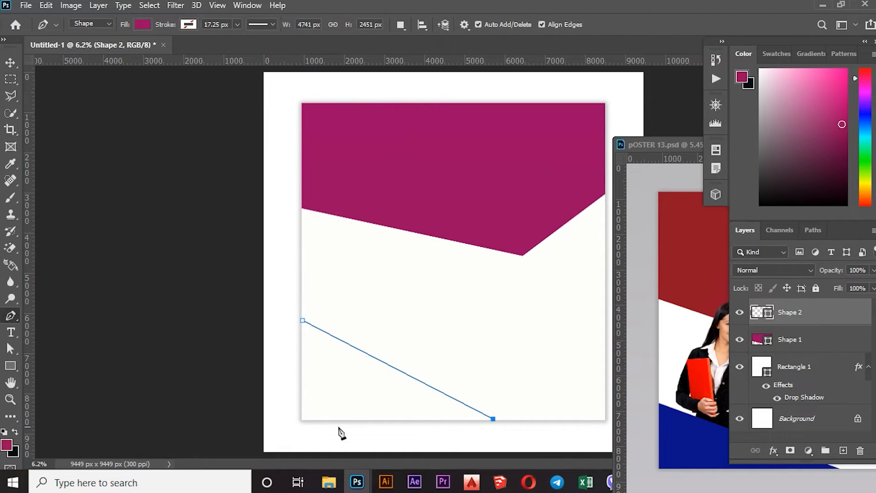
pyautogui.click(301, 417)
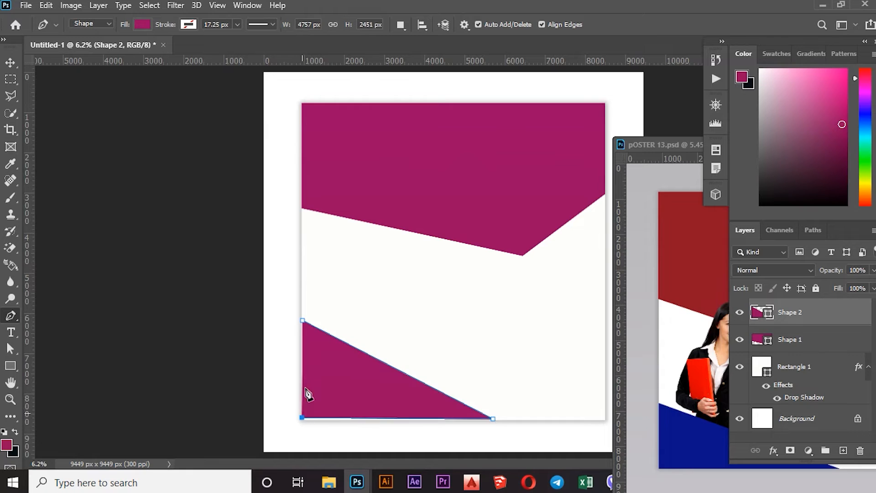
pyautogui.click(303, 322)
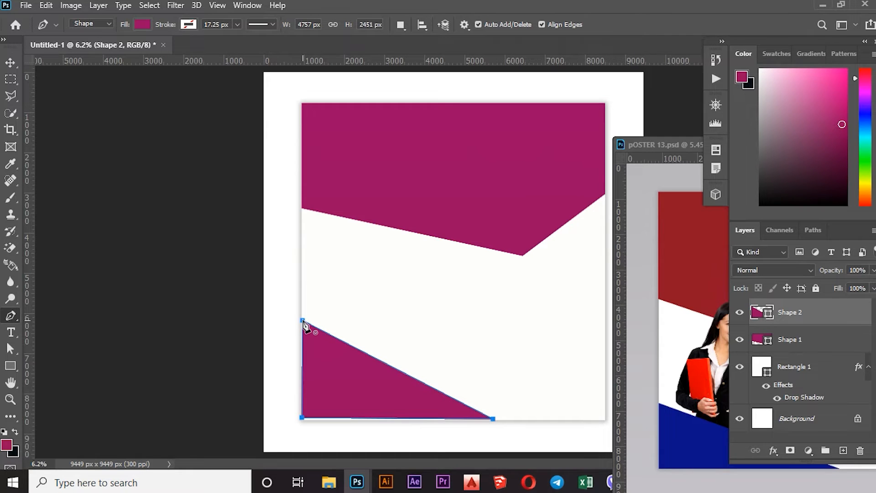
# Adjust the triangle's bottom anchor points with Direct Selection and undo the last anchor drag.
pyautogui.click(10, 61)
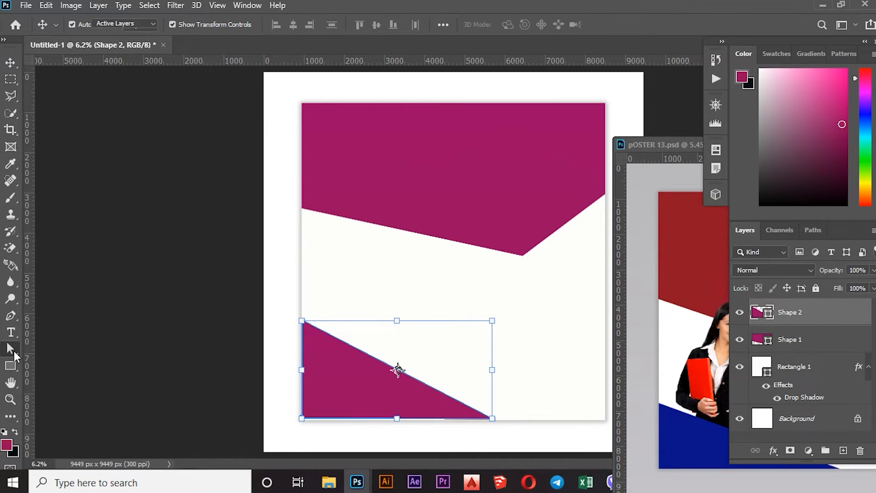
pyautogui.click(11, 349)
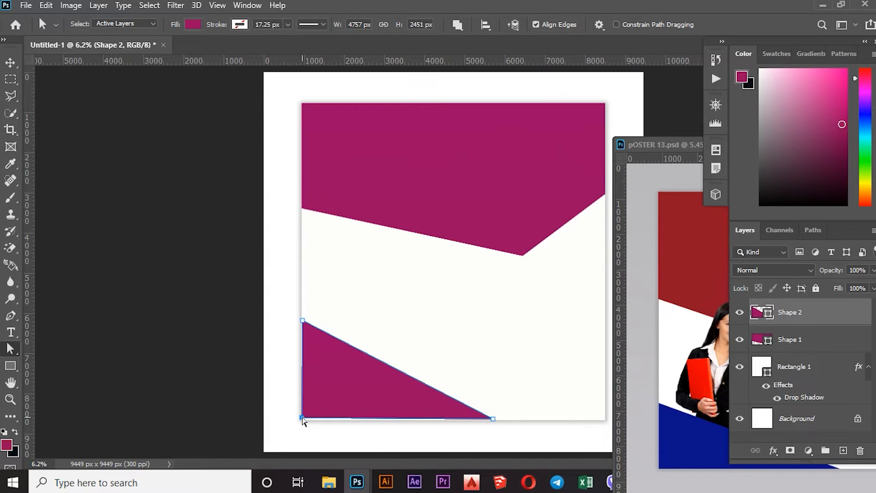
pyautogui.moveTo(302, 418); pyautogui.dragTo(303, 419)
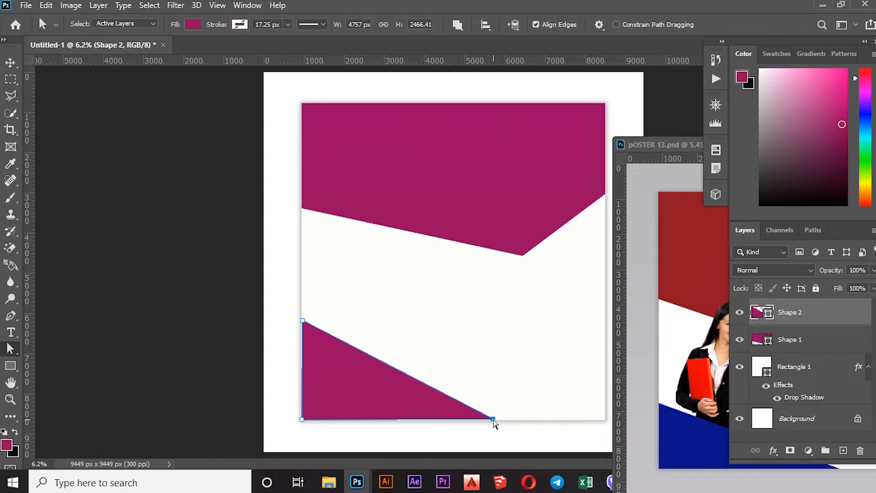
pyautogui.moveTo(493, 418); pyautogui.dragTo(493, 420)
pyautogui.hotkey('ctrl', 'z')
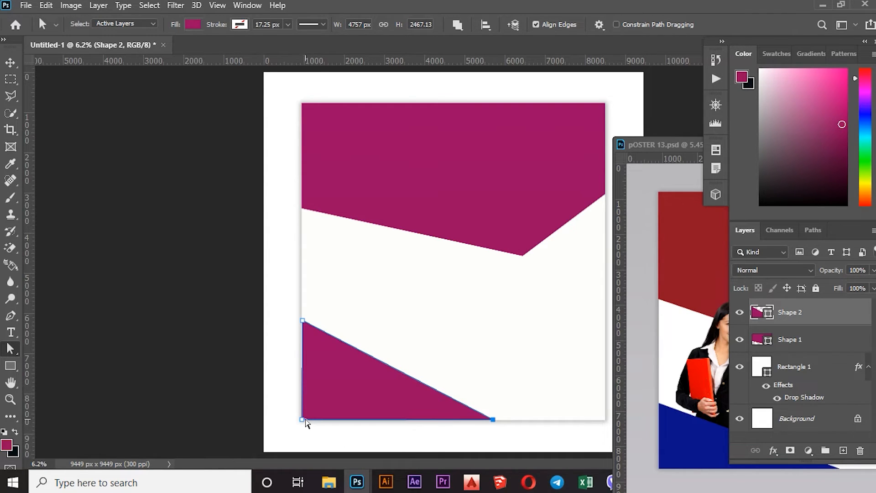
# Extend the triangle's lower-right anchor further right along the card's bottom edge, nudging it into place.
pyautogui.moveTo(305, 424); pyautogui.dragTo(305, 423)
pyautogui.moveTo(494, 418); pyautogui.dragTo(498, 419)
pyautogui.press('Right')
pyautogui.press('Right')
pyautogui.press('Right')
pyautogui.press('Right')
pyautogui.press('Right')
pyautogui.press('Right')
pyautogui.press('Right')
pyautogui.press('Right')
pyautogui.press('Right')
pyautogui.press('Right')
pyautogui.press('Right')
pyautogui.press('Right')
pyautogui.press('Right')
pyautogui.press('Right')
pyautogui.press('Down')
pyautogui.press('Up')
pyautogui.press('Up')
pyautogui.press('Up')
pyautogui.press('Down')
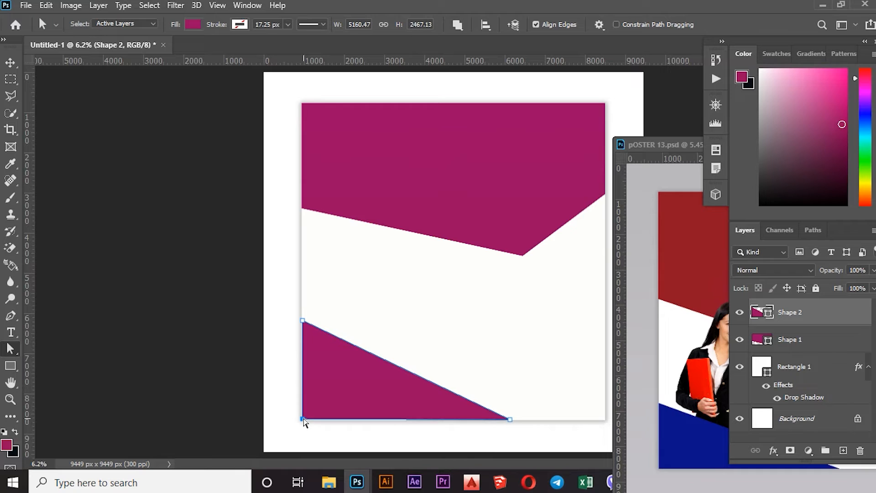
# Nudge the triangle's left anchors, shifting its bottom-left corner left and lowering its top point slightly.
pyautogui.press('Down')
pyautogui.press('Up')
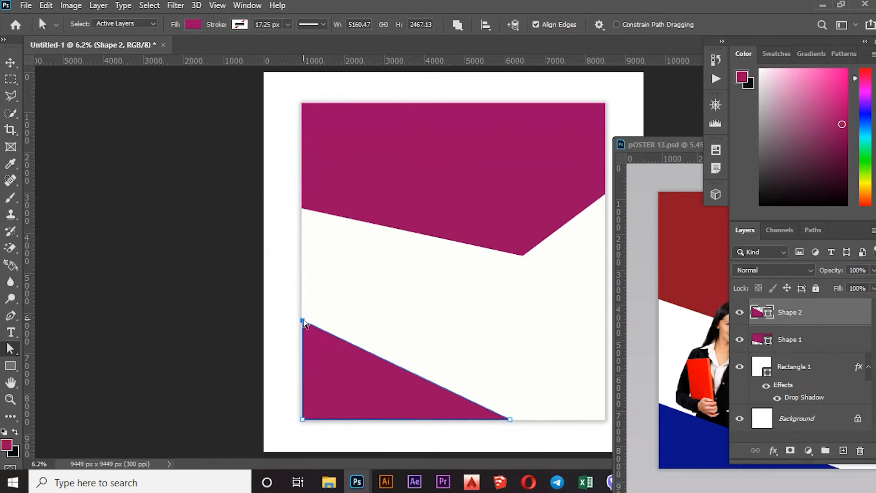
pyautogui.press('Left')
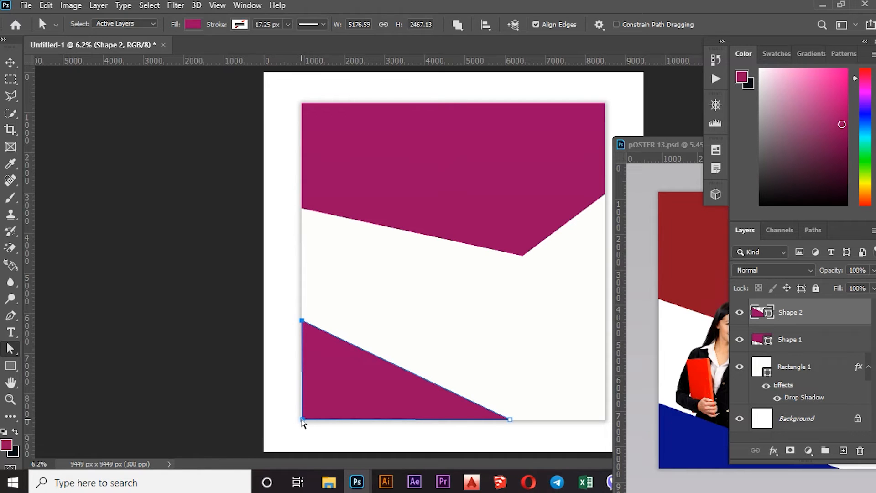
pyautogui.press('Left')
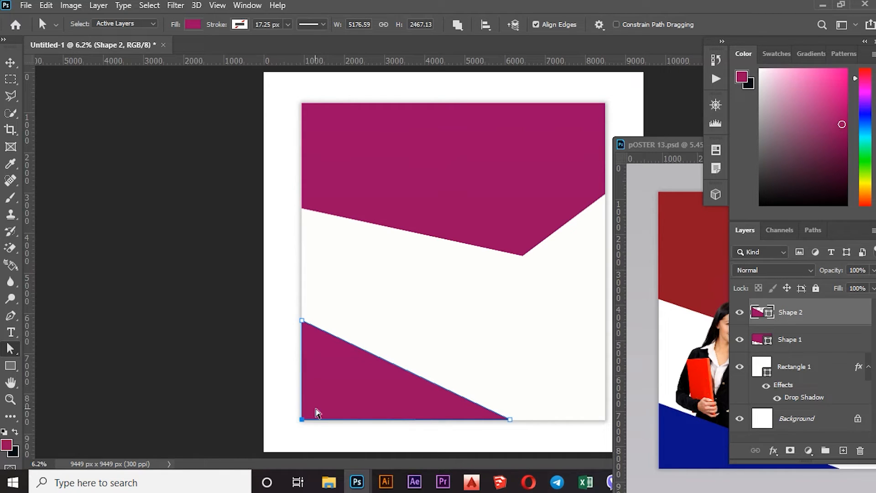
pyautogui.click(303, 321)
pyautogui.press('Down')
pyautogui.press('Down')
pyautogui.press('Down')
pyautogui.press('Down')
pyautogui.press('Down')
pyautogui.press('Down')
pyautogui.press('Down')
pyautogui.press('Down')
pyautogui.press('Down')
pyautogui.press('Down')
pyautogui.press('Down')
pyautogui.press('Down')
pyautogui.press('Down')
pyautogui.press('Down')
pyautogui.press('Down')
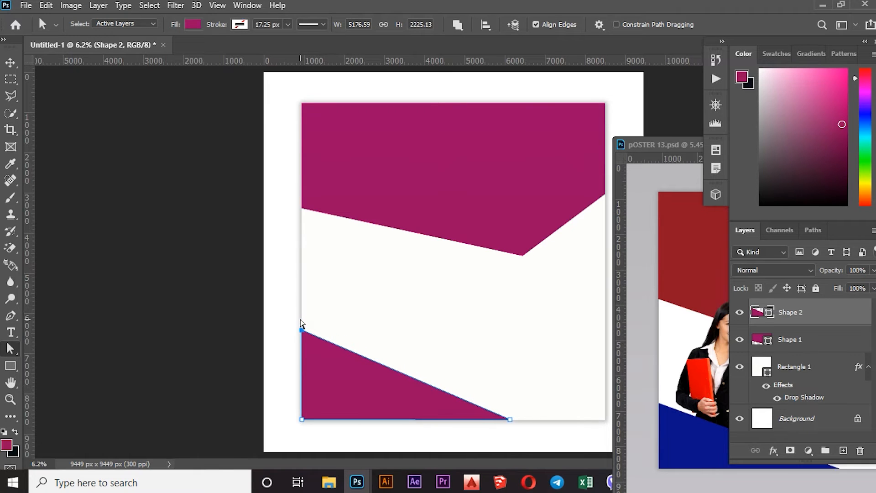
# Select the header shape and nudge its bottom V point further down.
pyautogui.click(521, 245)
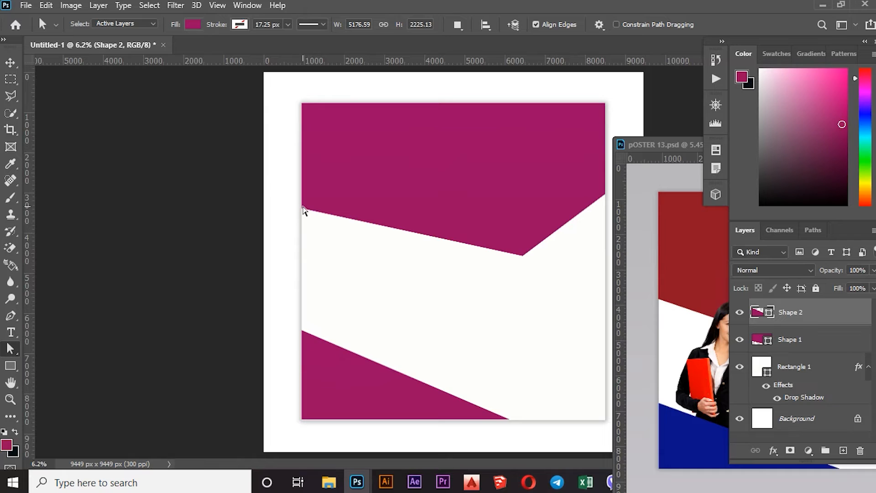
pyautogui.click(791, 339)
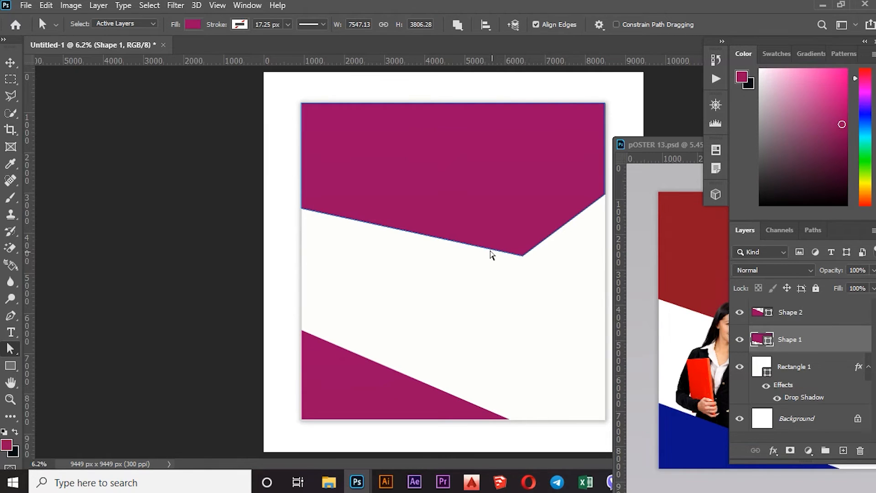
pyautogui.click(522, 257)
pyautogui.press('Down')
pyautogui.press('Down')
pyautogui.press('Down')
pyautogui.press('Down')
pyautogui.press('Down')
pyautogui.press('Down')
pyautogui.press('Down')
pyautogui.press('Down')
pyautogui.press('Down')
pyautogui.press('Down')
pyautogui.press('Down')
pyautogui.press('Down')
pyautogui.press('Down')
pyautogui.press('Down')
pyautogui.press('Down')
pyautogui.press('Down')
pyautogui.press('Down')
pyautogui.press('Down')
pyautogui.press('Down')
pyautogui.press('Down')
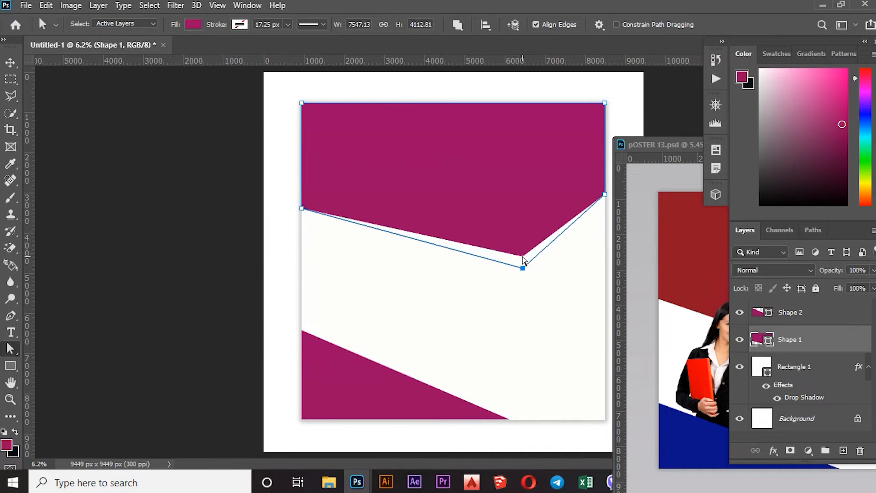
pyautogui.press('Down')
pyautogui.press('Down')
pyautogui.press('Down')
pyautogui.press('Down')
pyautogui.press('Down')
pyautogui.press('Down')
pyautogui.press('Down')
pyautogui.press('Down')
pyautogui.press('Down')
pyautogui.press('Down')
pyautogui.press('Down')
pyautogui.press('Down')
pyautogui.press('Down')
pyautogui.press('Down')
pyautogui.press('Down')
pyautogui.press('Down')
pyautogui.press('Down')
pyautogui.press('Down')
pyautogui.press('Down')
pyautogui.press('Down')
pyautogui.press('Down')
pyautogui.press('Down')
pyautogui.press('Down')
pyautogui.press('Down')
pyautogui.press('Down')
pyautogui.press('Down')
pyautogui.press('Down')
pyautogui.press('Down')
pyautogui.press('Down')
pyautogui.press('Down')
pyautogui.press('Down')
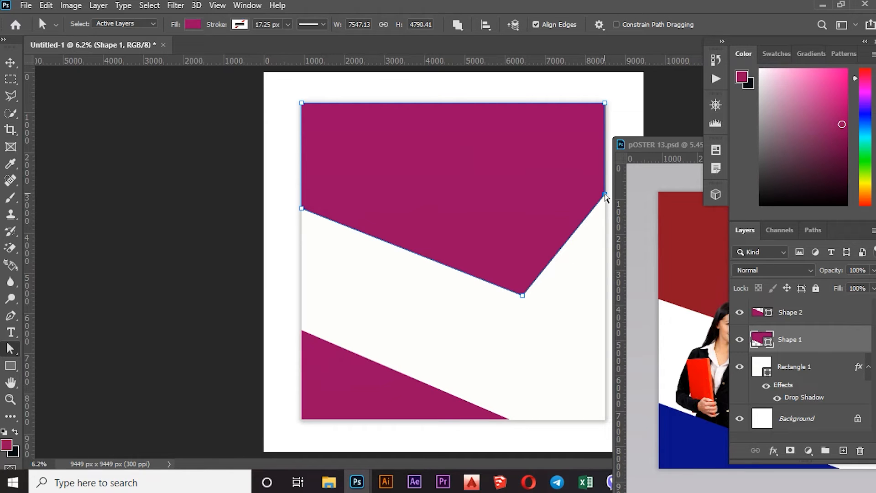
# Nudge the header shape's right-edge anchor down along the card's right edge.
pyautogui.moveTo(605, 196); pyautogui.dragTo(604, 201)
pyautogui.press('Down')
pyautogui.press('Down')
pyautogui.press('Down')
pyautogui.press('Down')
pyautogui.press('Down')
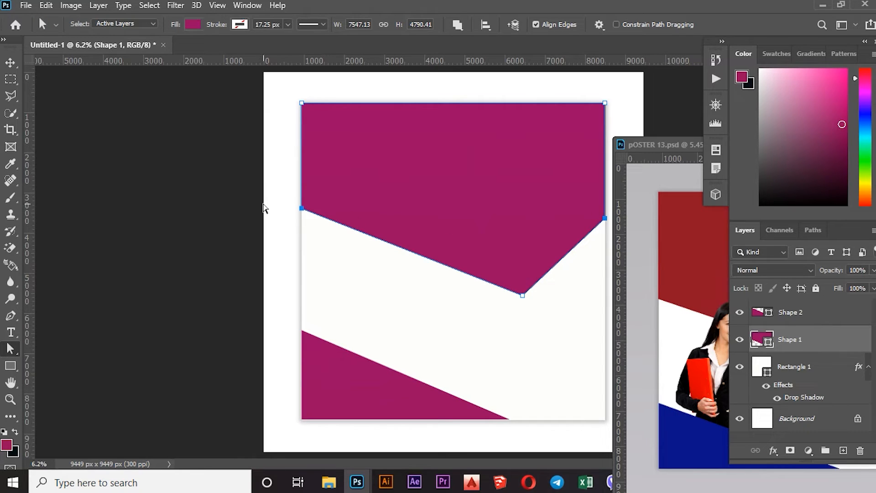
# Switch to the Move tool and dock the POSTER 13 reference window back into the document tabs.
pyautogui.click(10, 62)
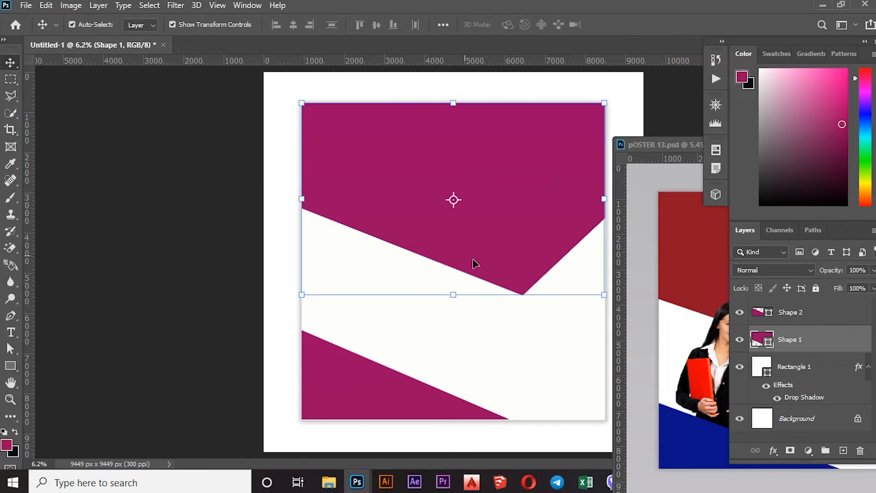
pyautogui.click(717, 362)
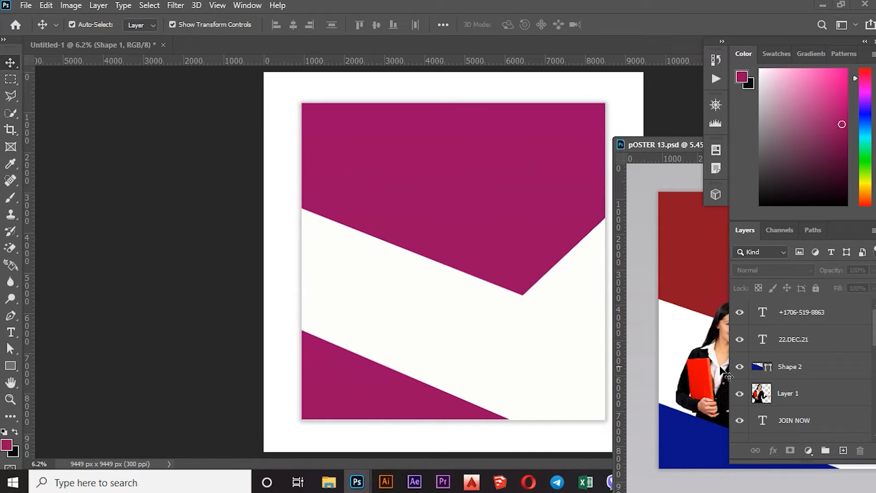
pyautogui.moveTo(657, 143); pyautogui.dragTo(1, 68)
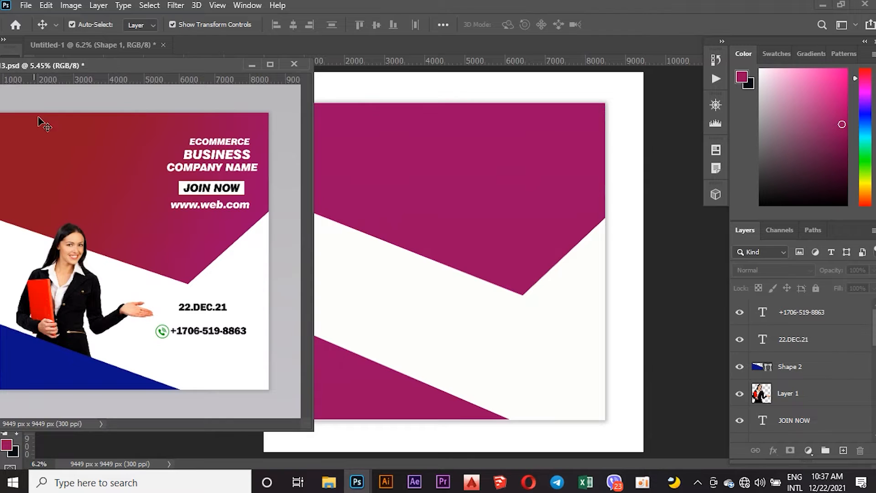
pyautogui.moveTo(64, 314); pyautogui.dragTo(132, 45)
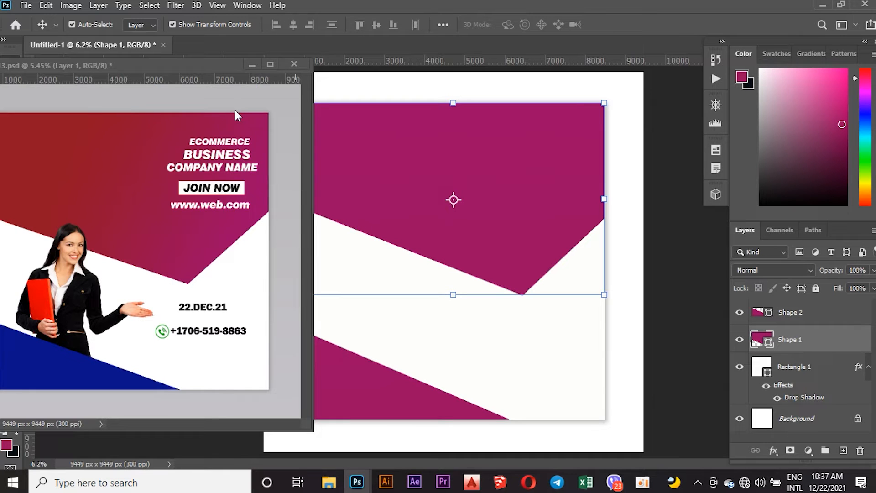
pyautogui.moveTo(201, 67); pyautogui.dragTo(225, 38)
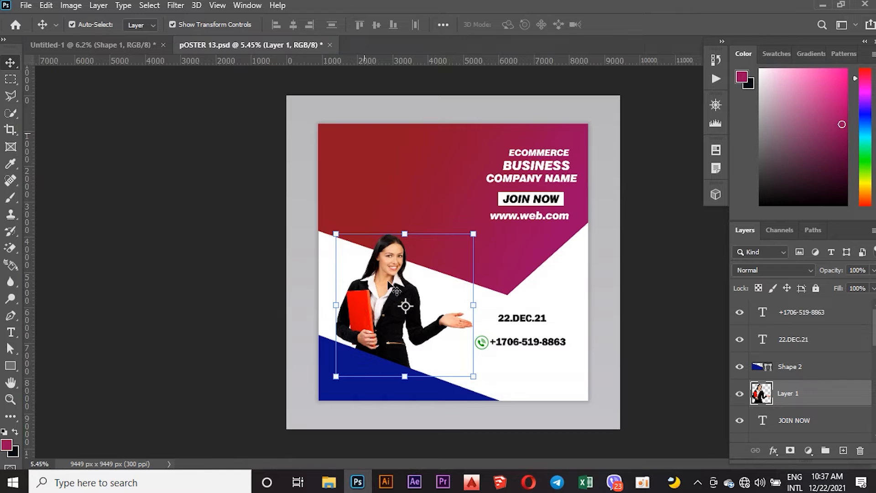
# Copy the woman photo from POSTER 13 into the new design, placing it over the white band at left.
pyautogui.moveTo(388, 303); pyautogui.dragTo(365, 256)
pyautogui.moveTo(393, 310); pyautogui.dragTo(369, 298)
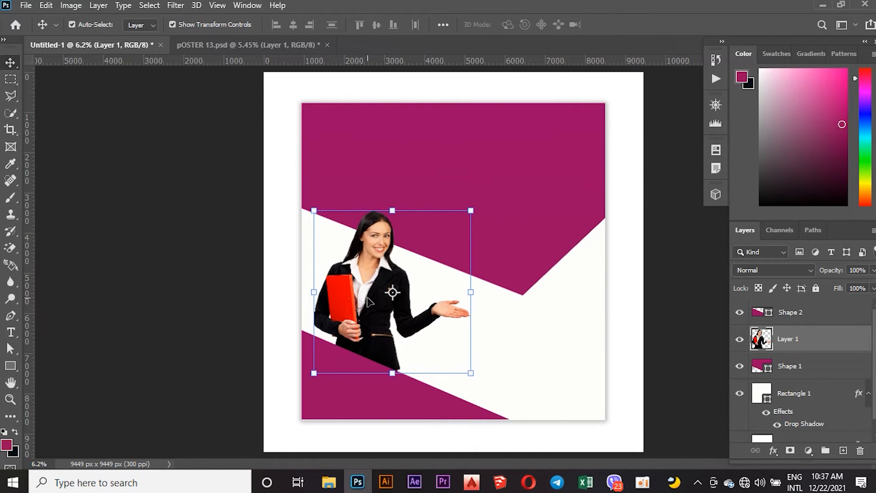
pyautogui.click(502, 340)
pyautogui.click(194, 225)
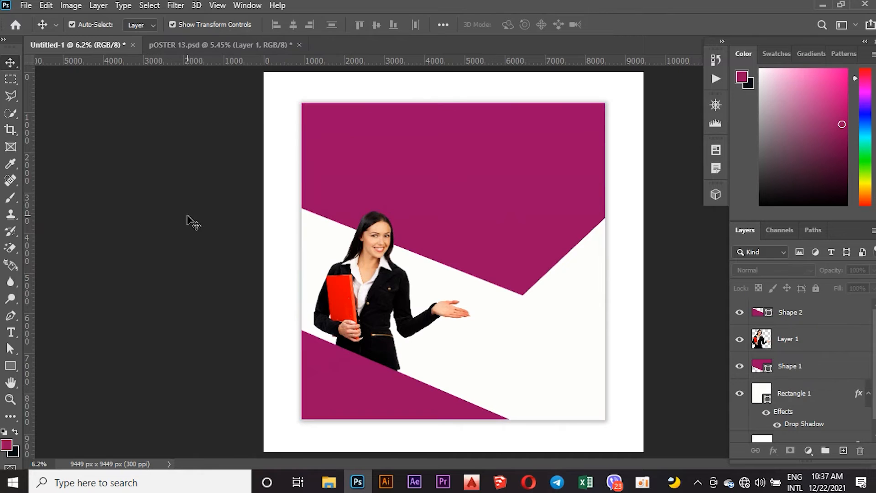
pyautogui.click(488, 332)
# Switch to POSTER 13 and select the ECOMMERCE, BUSINESS, COMPANY NAME and JOIN NOW text on the canvas.
pyautogui.click(208, 46)
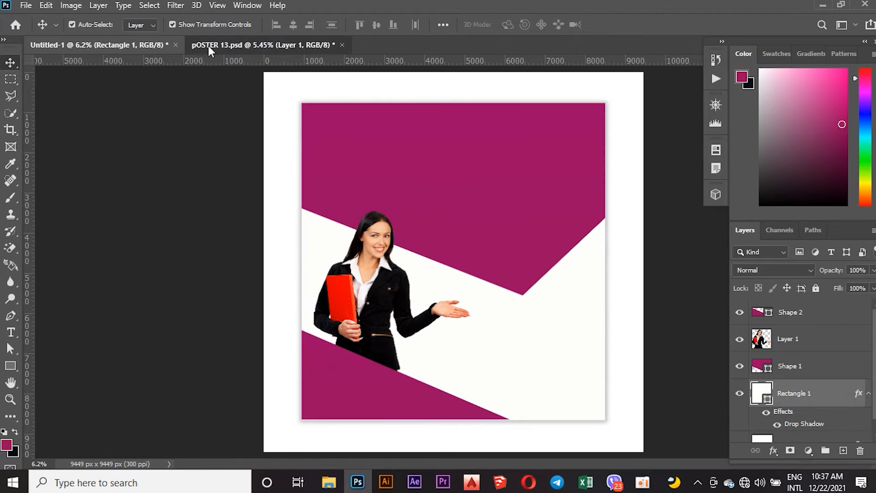
pyautogui.click(529, 177)
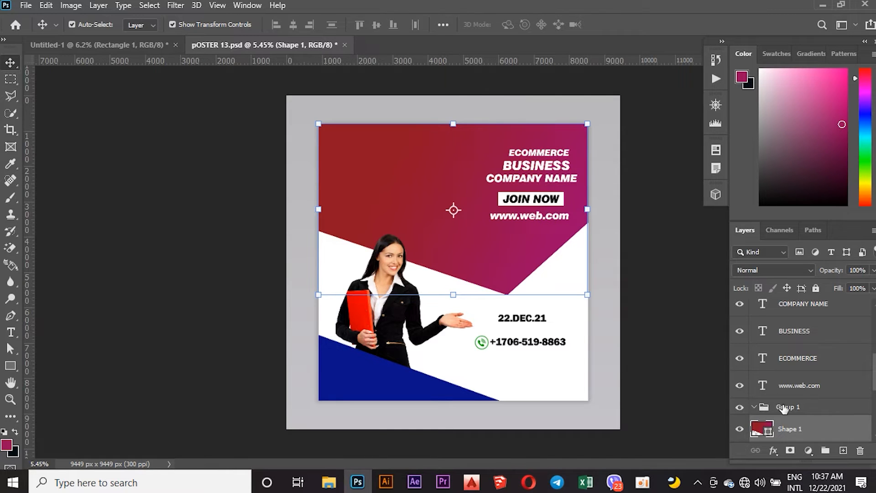
pyautogui.scroll(-4, 784, 408)
pyautogui.scroll(4, 784, 403)
pyautogui.click(542, 206)
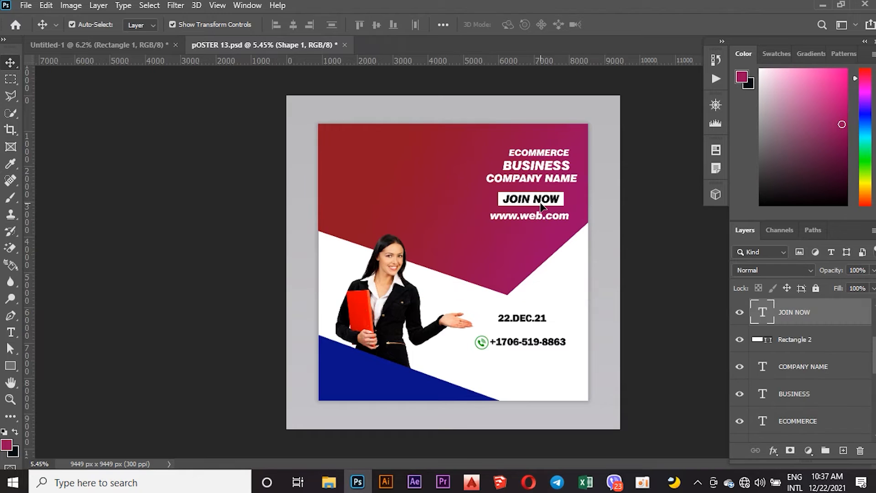
pyautogui.keyDown('shift'); pyautogui.click(538, 179); pyautogui.keyUp('shift')
pyautogui.hotkey('ctrl', 't')
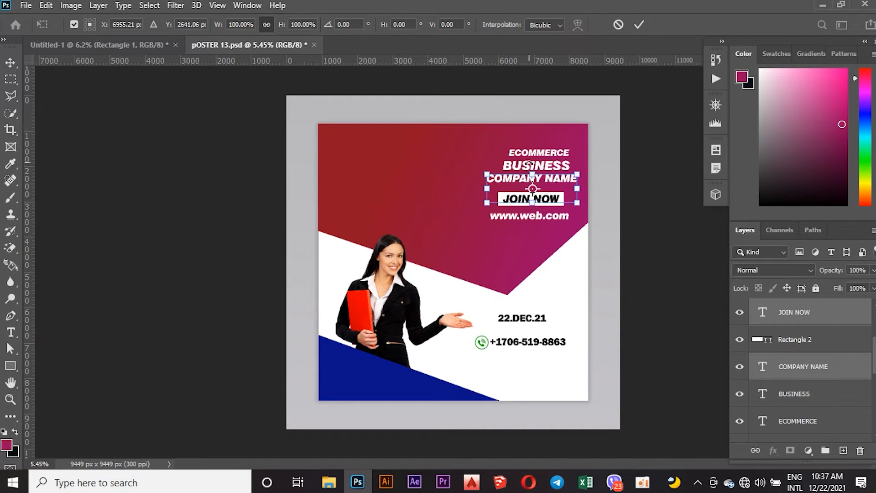
pyautogui.press('Return')
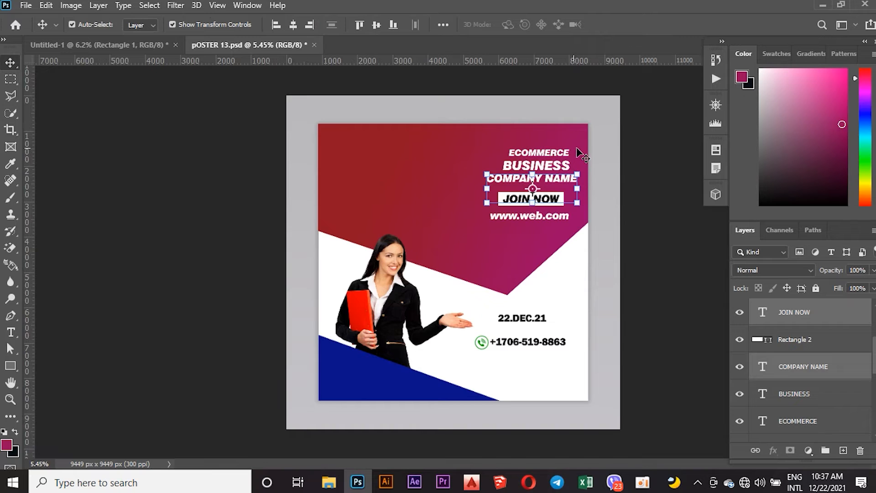
pyautogui.keyDown('shift'); pyautogui.click(536, 154); pyautogui.keyUp('shift')
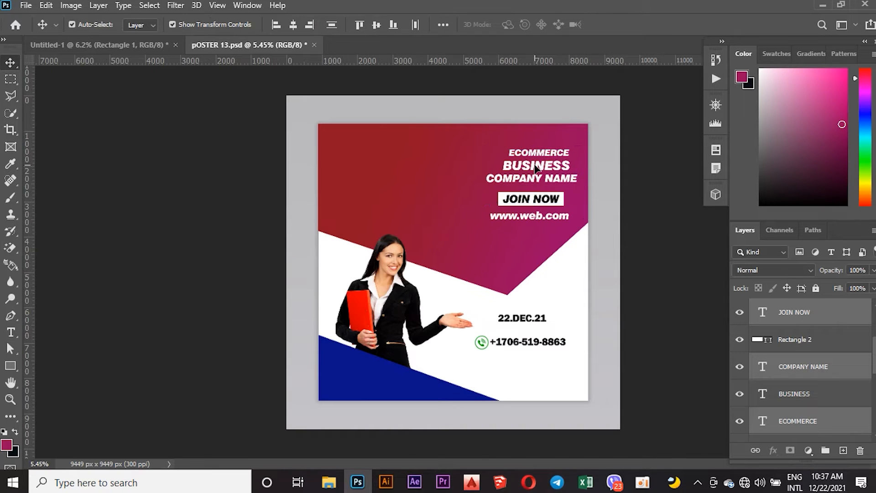
pyautogui.keyDown('shift'); pyautogui.click(537, 166); pyautogui.keyUp('shift')
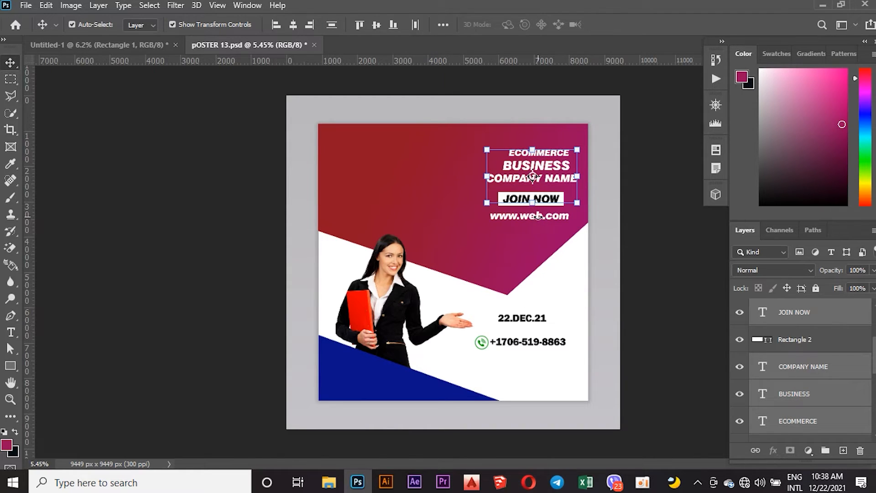
pyautogui.hotkey('ctrl', 't')
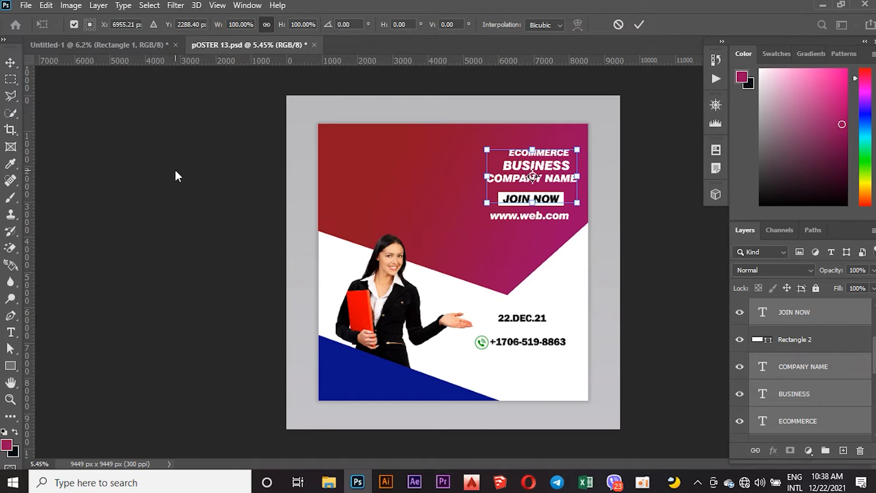
pyautogui.press('Return')
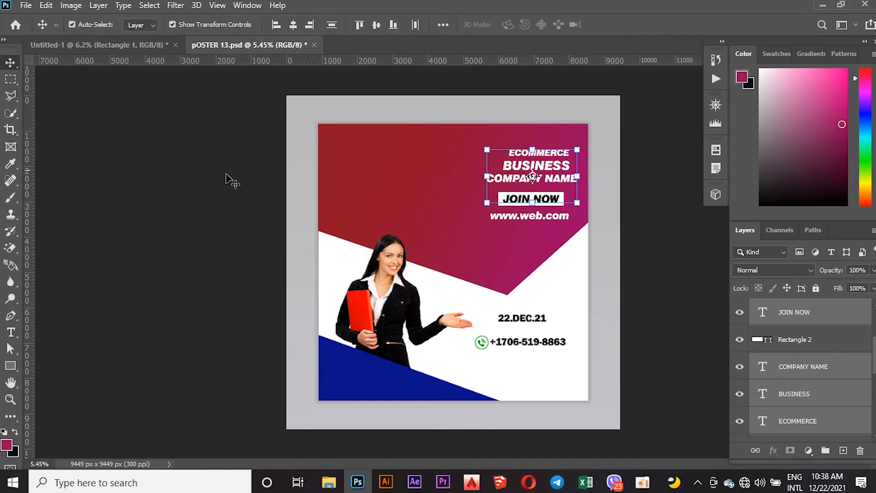
pyautogui.click(521, 224)
pyautogui.click(658, 256)
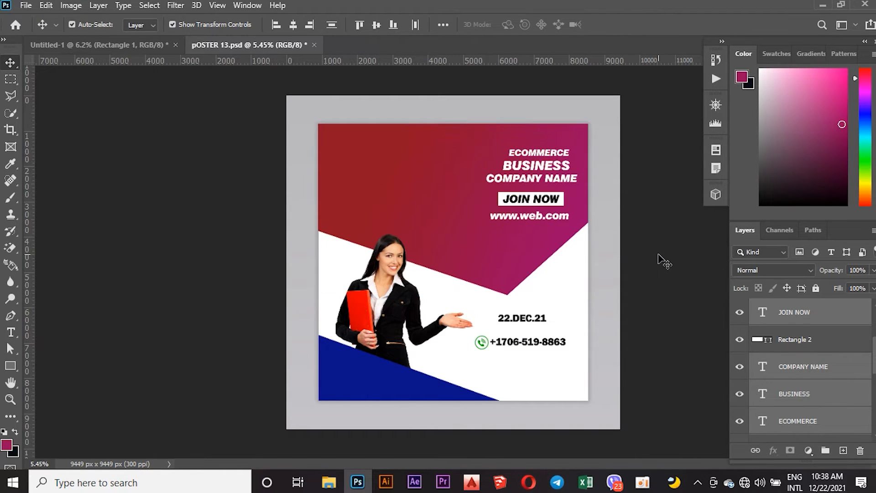
pyautogui.scroll(-1, 798, 341)
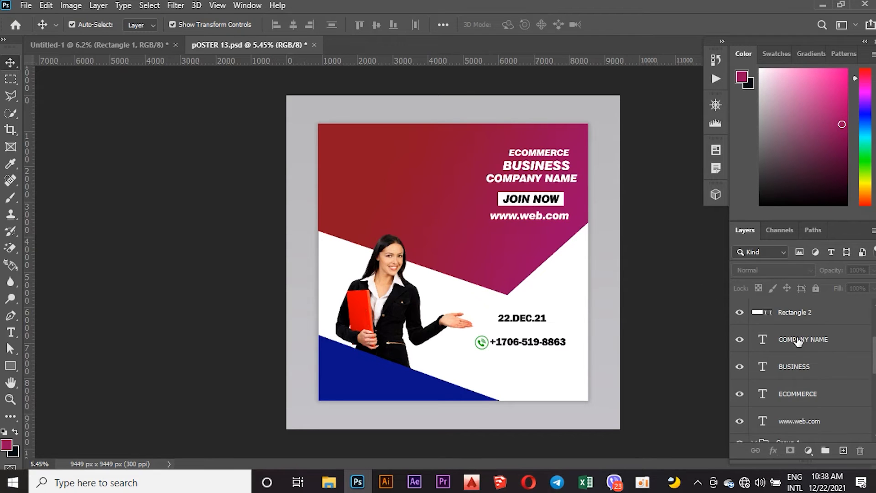
pyautogui.scroll(2, 798, 341)
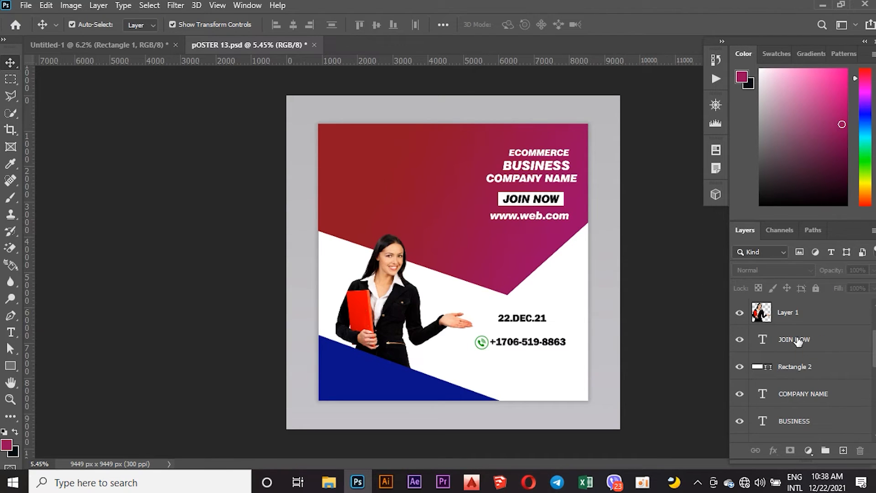
pyautogui.click(800, 343)
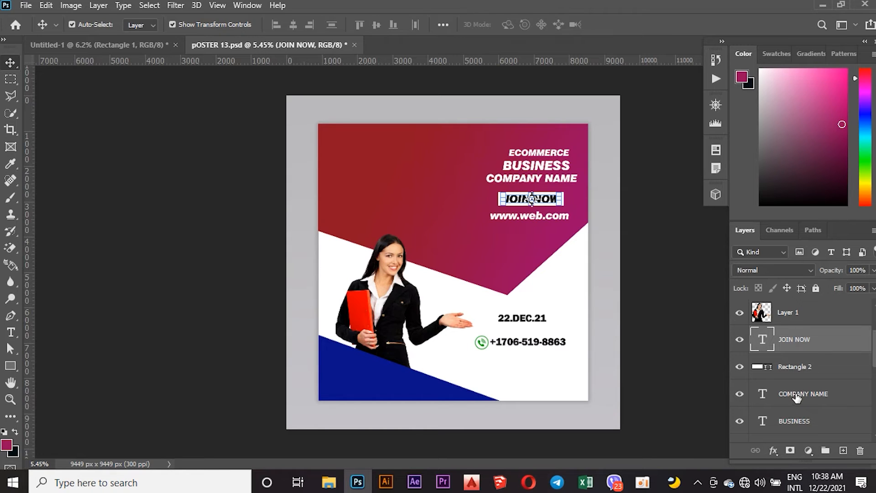
pyautogui.scroll(-3, 796, 398)
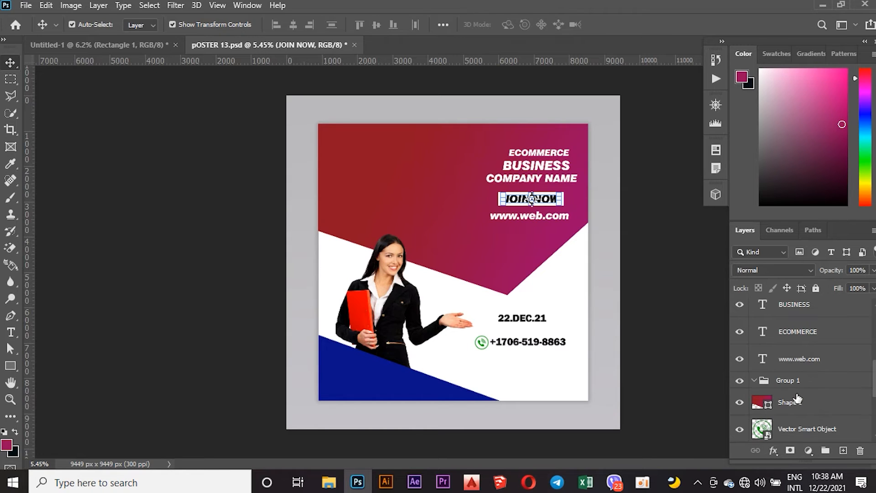
pyautogui.keyDown('shift'); pyautogui.click(797, 361); pyautogui.keyUp('shift')
pyautogui.scroll(3, 798, 361)
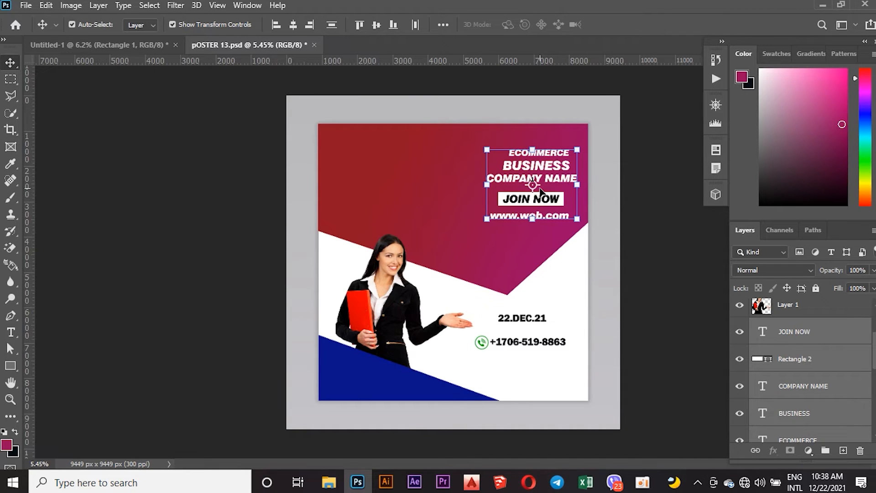
# Copy the heading layers into the design's upper-right corner and move them above the header shape in the layer stack.
pyautogui.moveTo(528, 178); pyautogui.dragTo(551, 188)
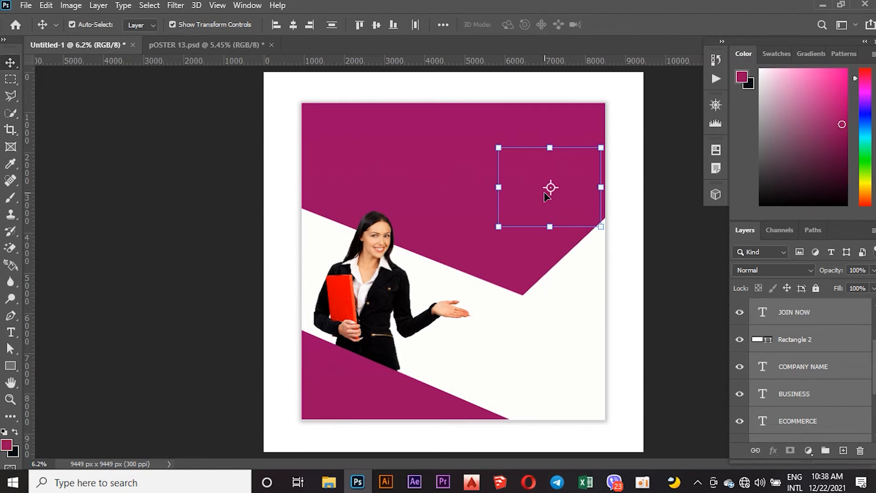
pyautogui.scroll(1, 791, 330)
pyautogui.scroll(1, 791, 330)
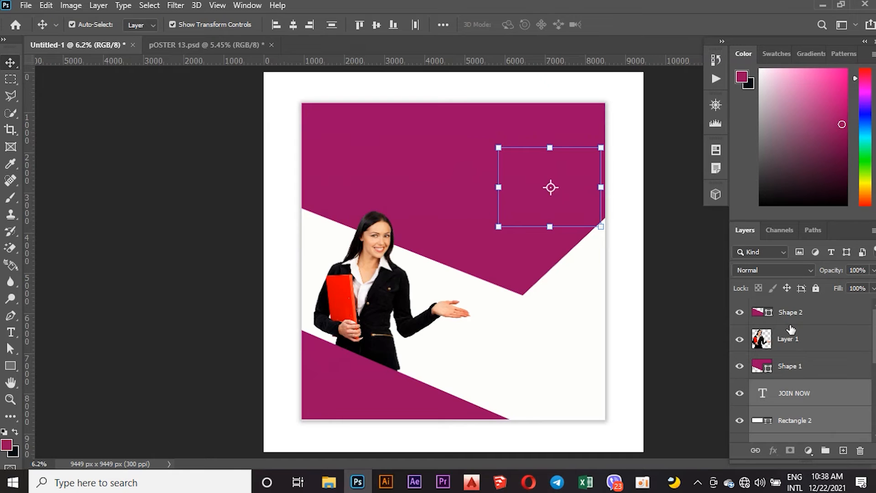
pyautogui.scroll(-2, 791, 330)
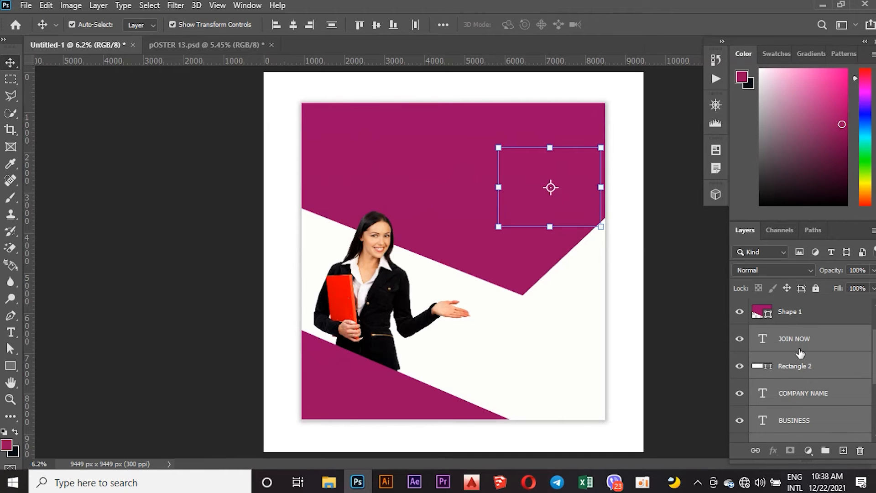
pyautogui.moveTo(800, 353); pyautogui.dragTo(796, 302)
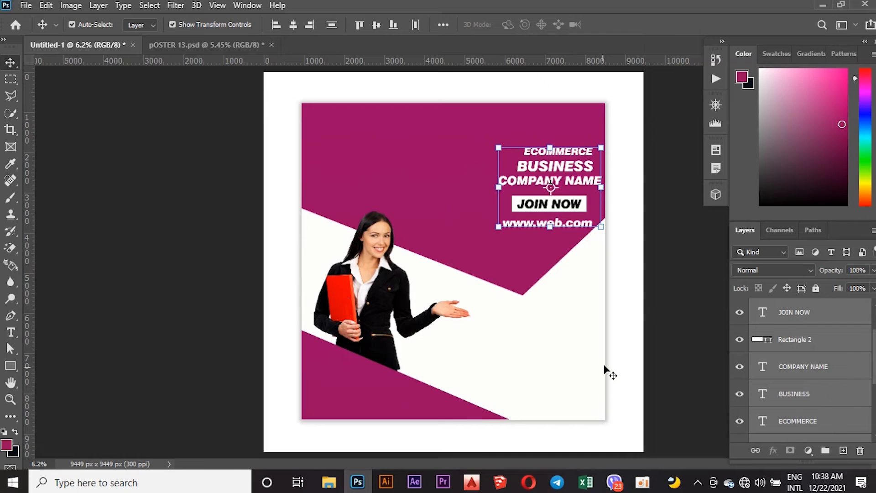
pyautogui.scroll(-4, 788, 365)
pyautogui.scroll(6, 806, 345)
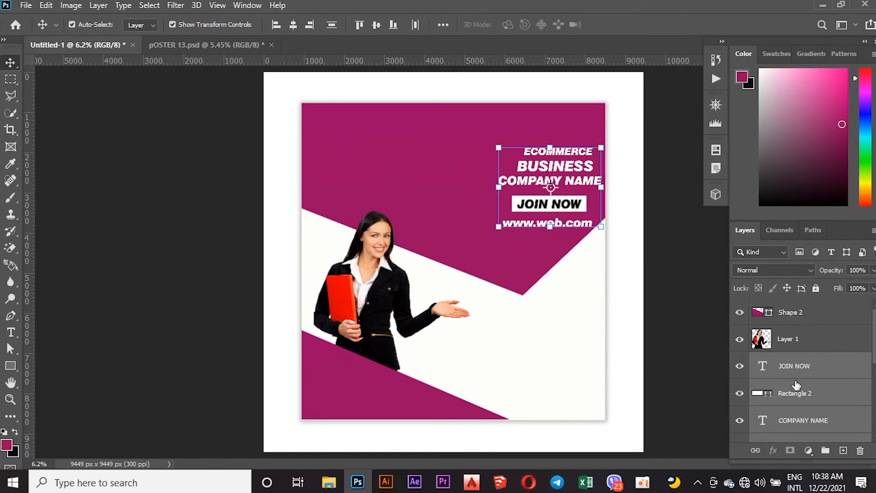
pyautogui.scroll(-2, 796, 385)
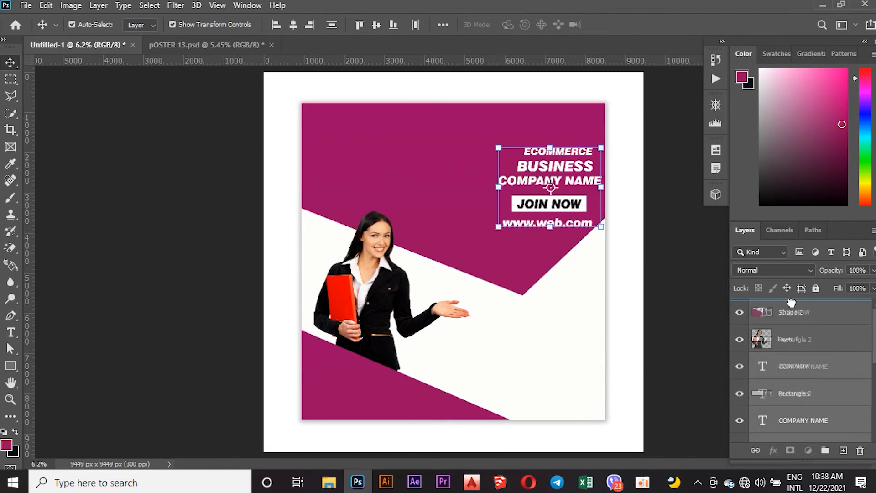
pyautogui.click(460, 217)
pyautogui.click(551, 182)
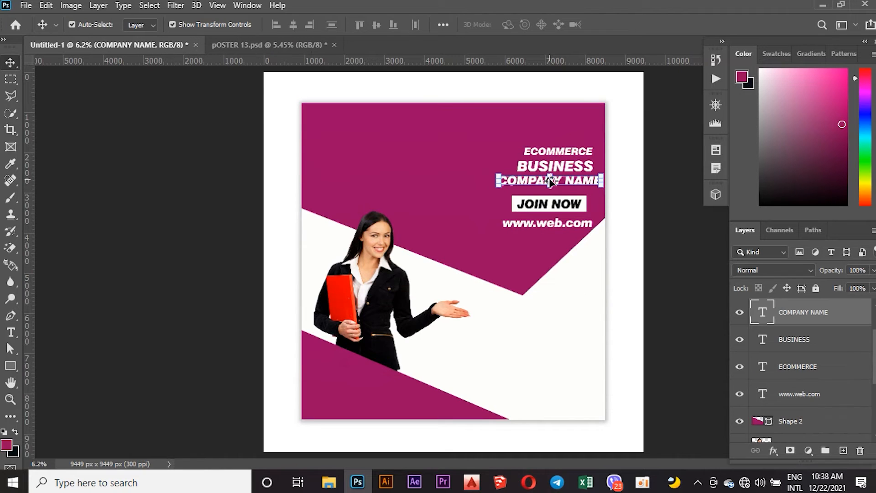
pyautogui.click(661, 193)
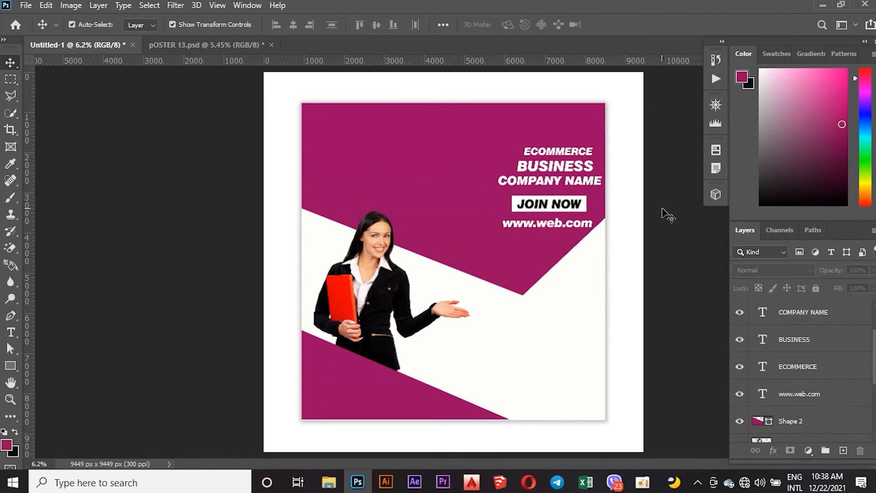
pyautogui.click(780, 317)
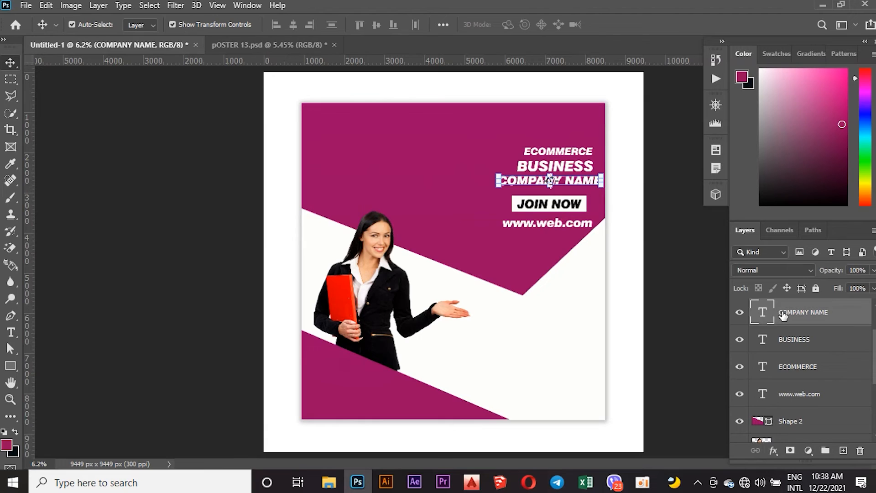
pyautogui.keyDown('shift'); pyautogui.click(793, 398); pyautogui.keyUp('shift')
pyautogui.hotkey('shift', 'Left')
pyautogui.hotkey('shift', 'Left')
pyautogui.hotkey('shift', 'Left')
pyautogui.hotkey('shift', 'Left')
pyautogui.hotkey('shift', 'Left')
pyautogui.hotkey('shift', 'Left')
pyautogui.hotkey('shift', 'Left')
pyautogui.hotkey('shift', 'Left')
pyautogui.hotkey('shift', 'Left')
pyautogui.hotkey('shift', 'Left')
pyautogui.hotkey('shift', 'Left')
pyautogui.hotkey('shift', 'Left')
pyautogui.hotkey('shift', 'Left')
pyautogui.hotkey('shift', 'Left')
pyautogui.hotkey('shift', 'Left')
pyautogui.hotkey('shift', 'Left')
pyautogui.hotkey('shift', 'Left')
pyautogui.hotkey('shift', 'Left')
pyautogui.hotkey('shift', 'Left')
pyautogui.hotkey('shift', 'Left')
pyautogui.hotkey('shift', 'Left')
pyautogui.hotkey('shift', 'Left')
pyautogui.hotkey('shift', 'Left')
pyautogui.hotkey('shift', 'Left')
pyautogui.click(178, 147)
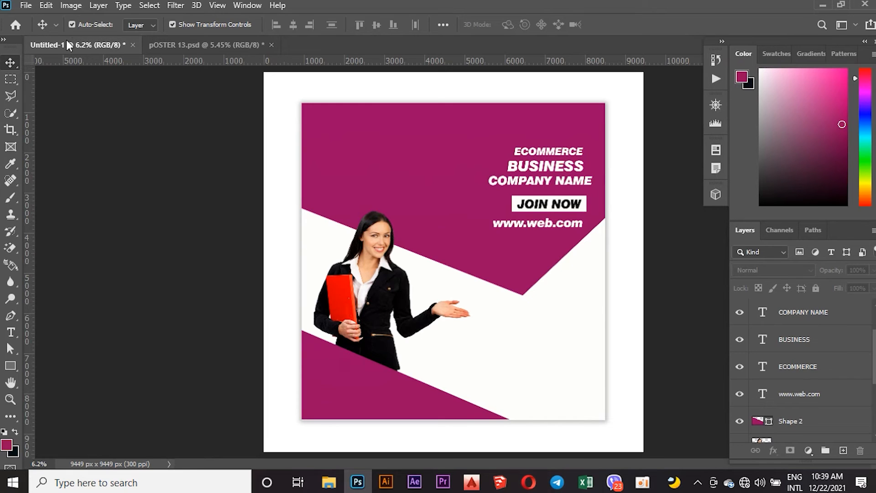
# Copy the 22.DEC.21 date and phone number text from POSTER 13 into the design's lower-right area.
pyautogui.click(196, 45)
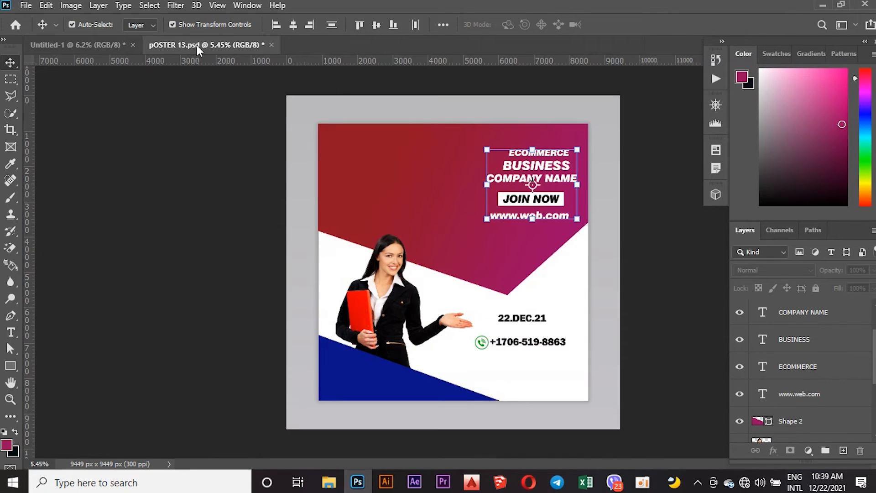
pyautogui.click(516, 319)
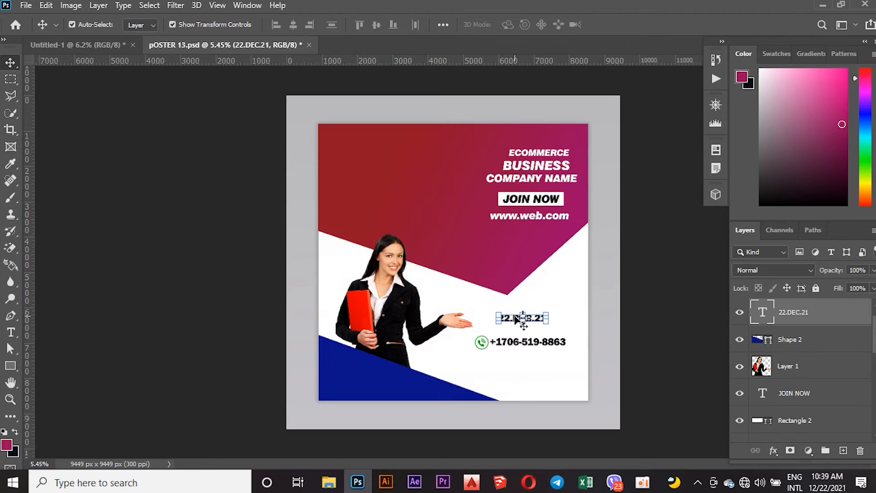
pyautogui.keyDown('shift'); pyautogui.click(526, 347); pyautogui.keyUp('shift')
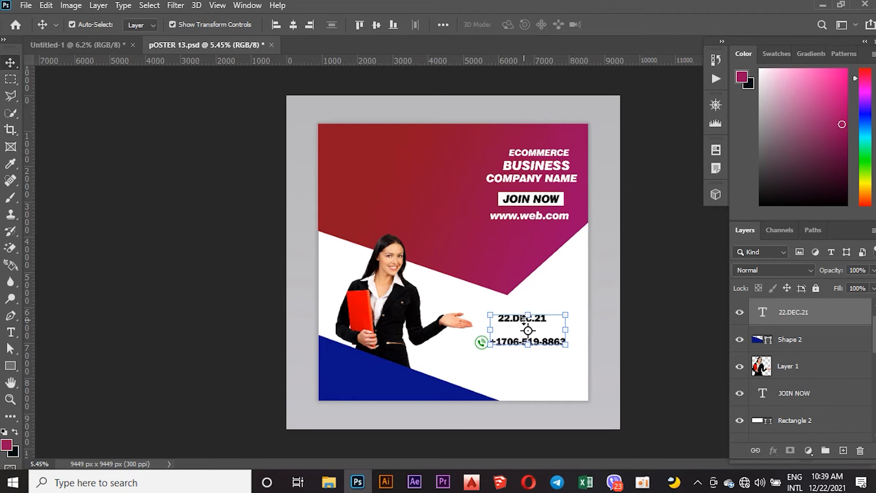
pyautogui.moveTo(527, 325); pyautogui.dragTo(448, 225)
pyautogui.moveTo(535, 373); pyautogui.dragTo(543, 359)
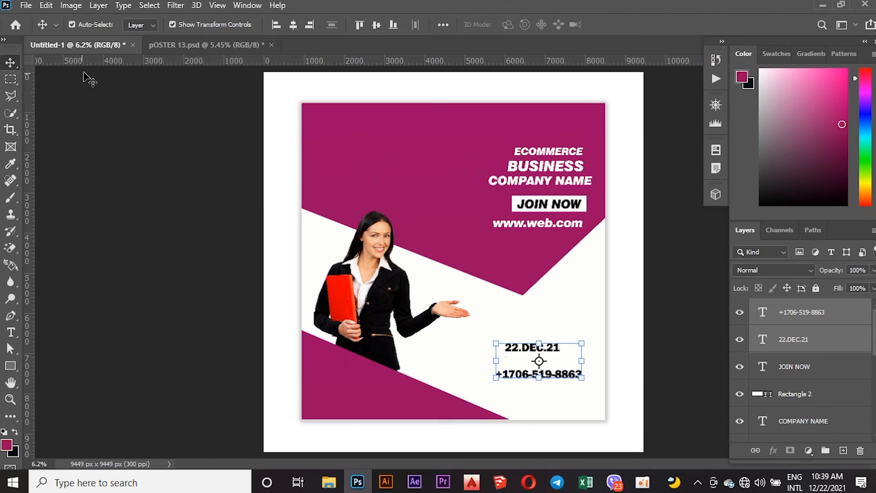
pyautogui.click(201, 44)
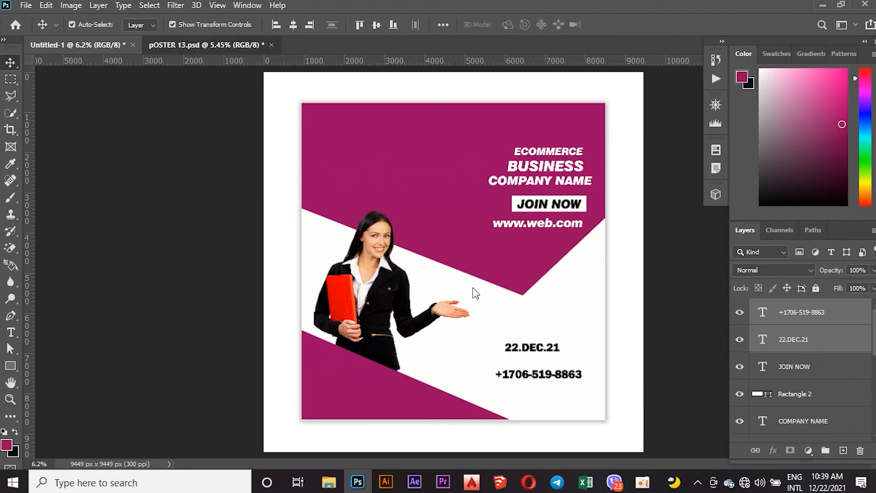
pyautogui.click(170, 304)
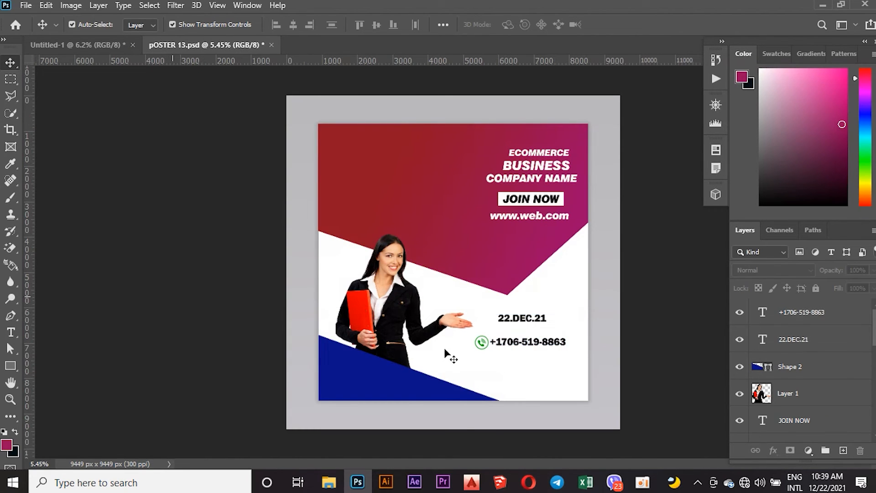
pyautogui.moveTo(485, 344); pyautogui.dragTo(460, 327)
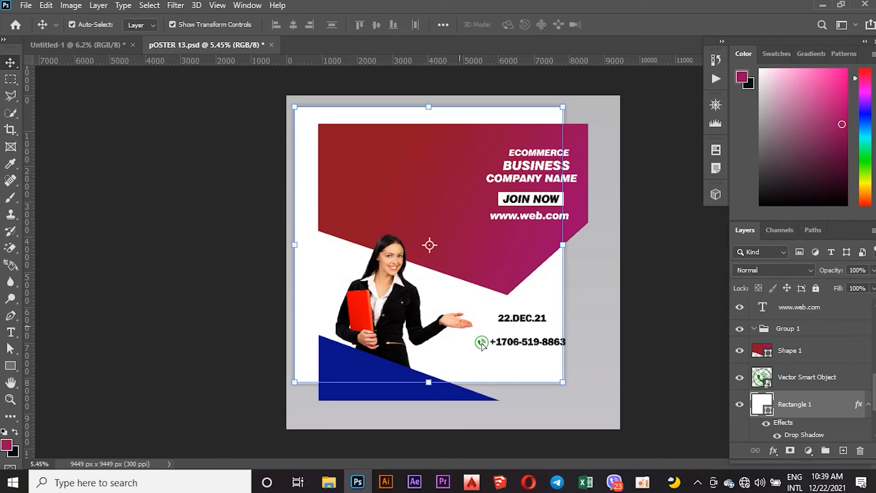
pyautogui.hotkey('ctrl', 'z')
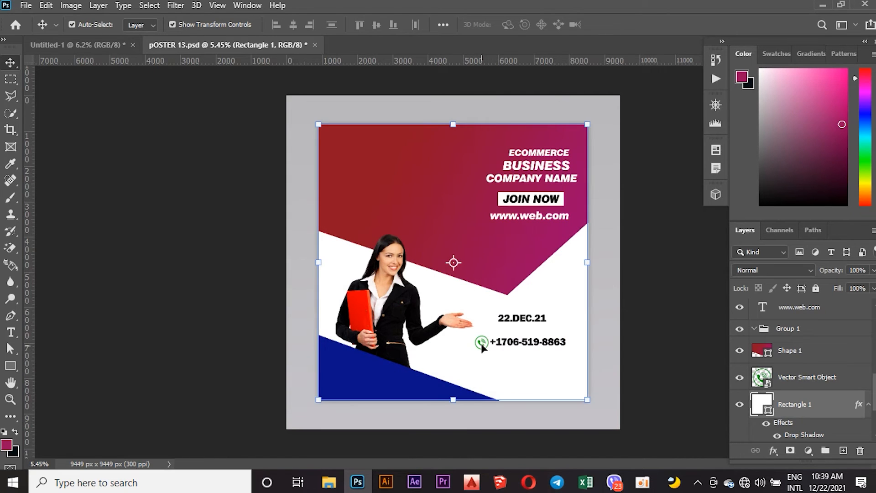
pyautogui.click(254, 315)
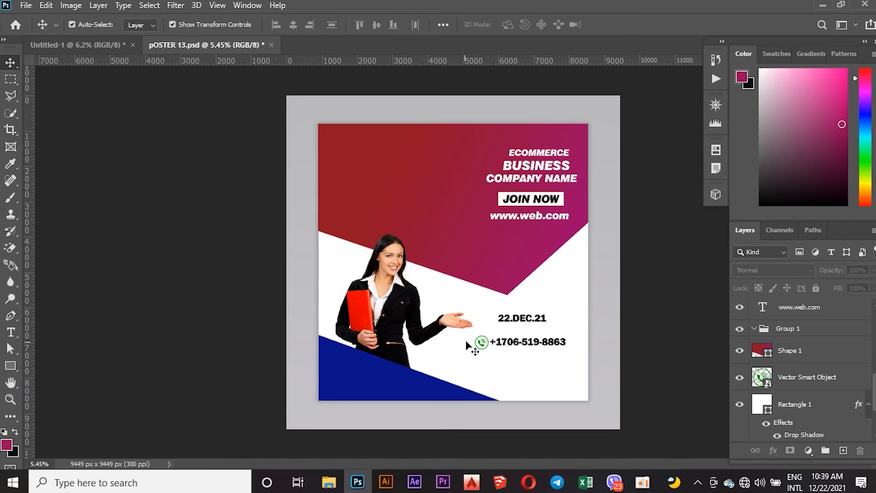
# Try to drag the phone icon from POSTER 13 into the design, then cancel the transform.
pyautogui.click(480, 341)
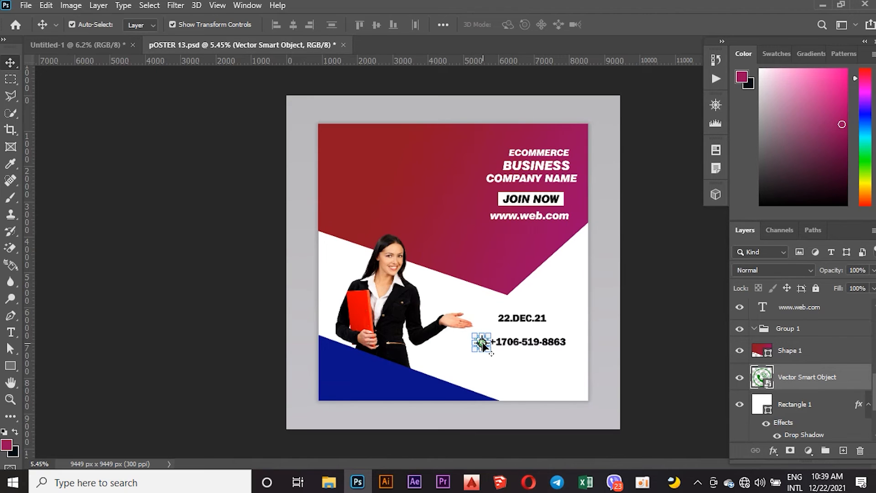
pyautogui.moveTo(481, 341); pyautogui.dragTo(118, 51)
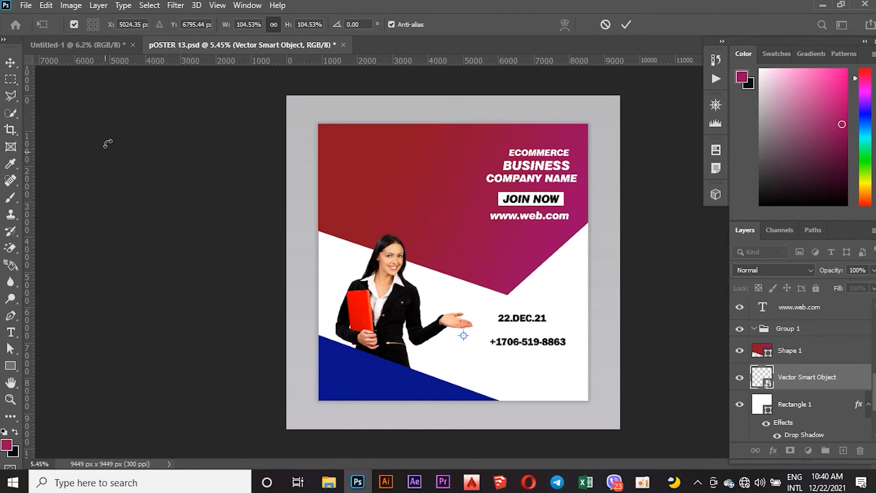
pyautogui.rightClick(426, 237)
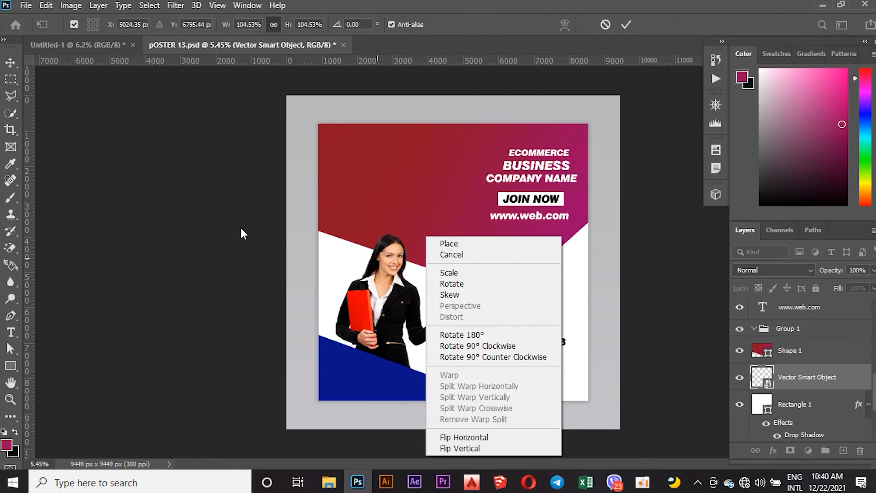
pyautogui.click(214, 215)
pyautogui.click(10, 63)
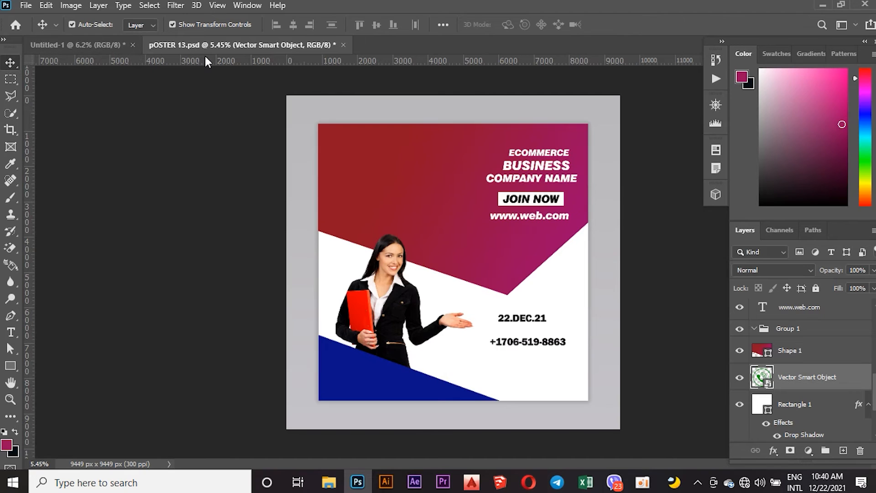
pyautogui.click(138, 105)
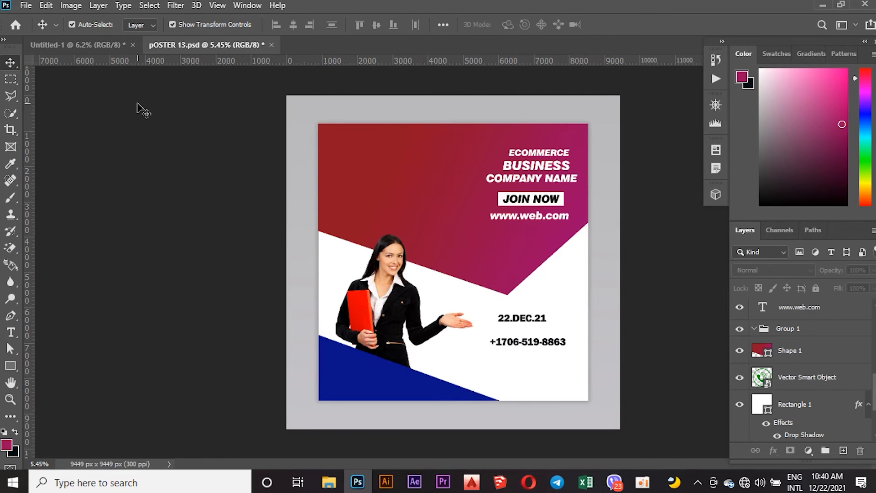
pyautogui.click(95, 45)
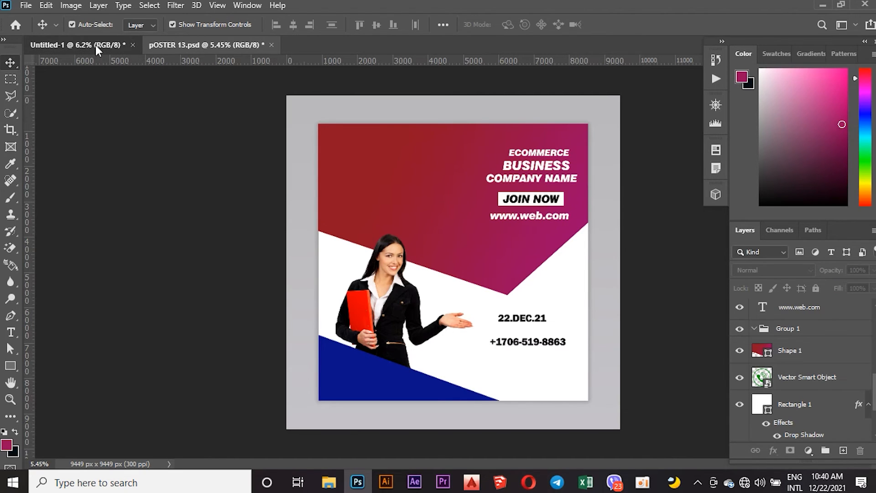
# Free-transform the phone icon on POSTER 13, moving it slightly down and left, and commit it.
pyautogui.click(208, 42)
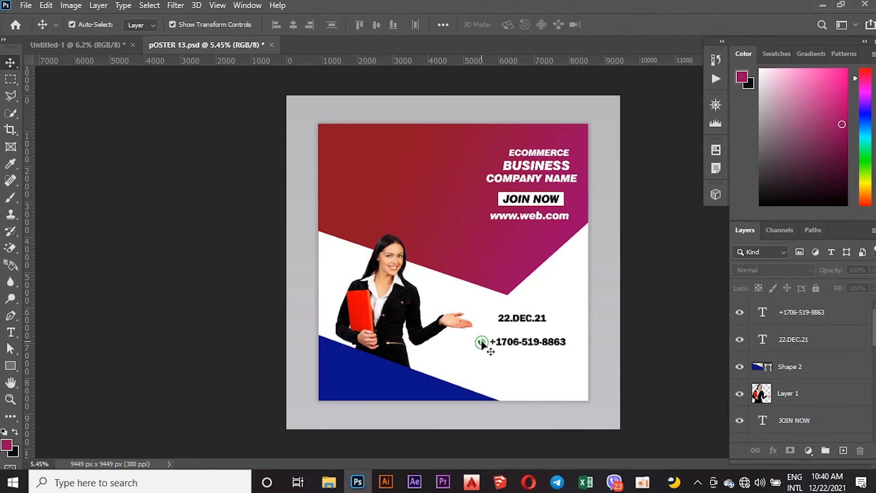
pyautogui.keyDown('ctrl'); pyautogui.click(482, 343); pyautogui.keyUp('ctrl')
pyautogui.hotkey('ctrl', 't')
pyautogui.moveTo(472, 334)
pyautogui.mouseDown()
pyautogui.moveTo(465, 328)
pyautogui.moveTo(479, 341)
pyautogui.moveTo(363, 215)
pyautogui.moveTo(153, 87)
pyautogui.moveTo(114, 47)
pyautogui.moveTo(144, 41)
pyautogui.moveTo(479, 341)
pyautogui.mouseUp()
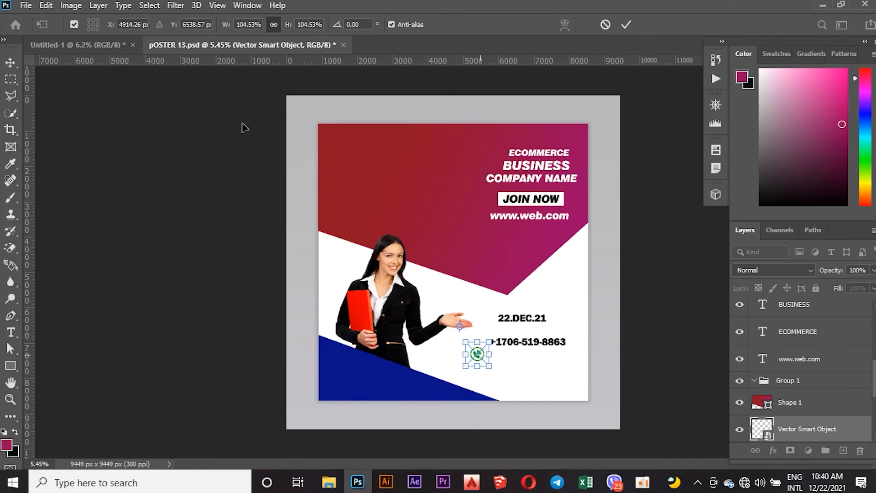
pyautogui.click(116, 42)
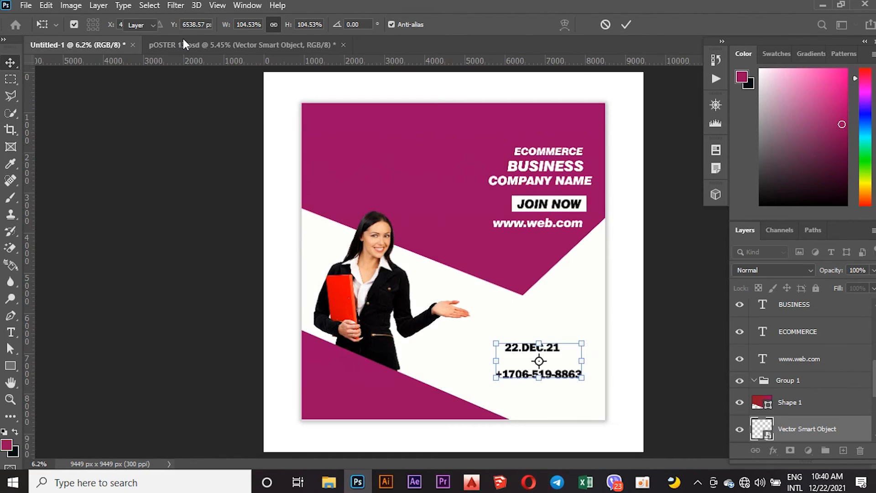
pyautogui.click(183, 45)
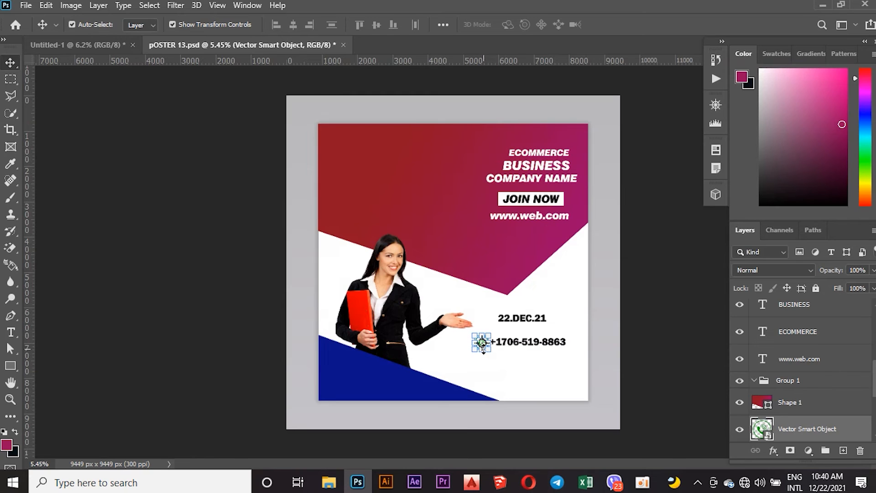
pyautogui.moveTo(474, 347); pyautogui.dragTo(110, 43)
pyautogui.click(109, 44)
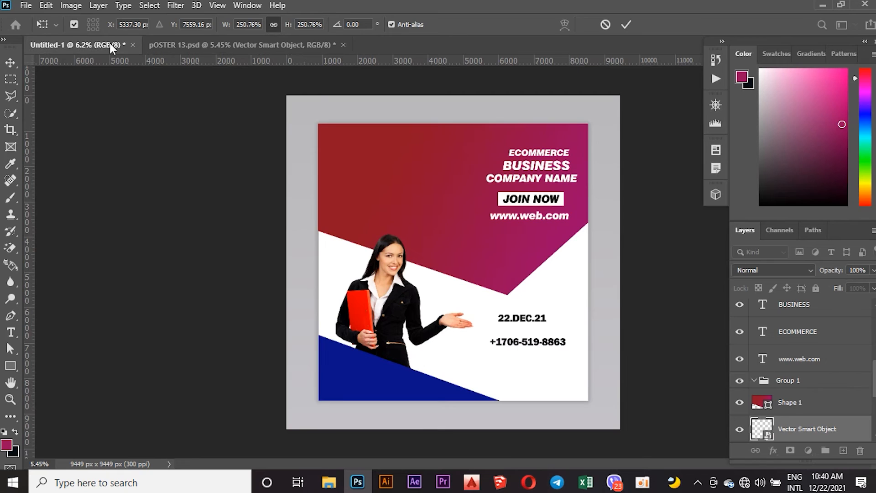
pyautogui.click(461, 363)
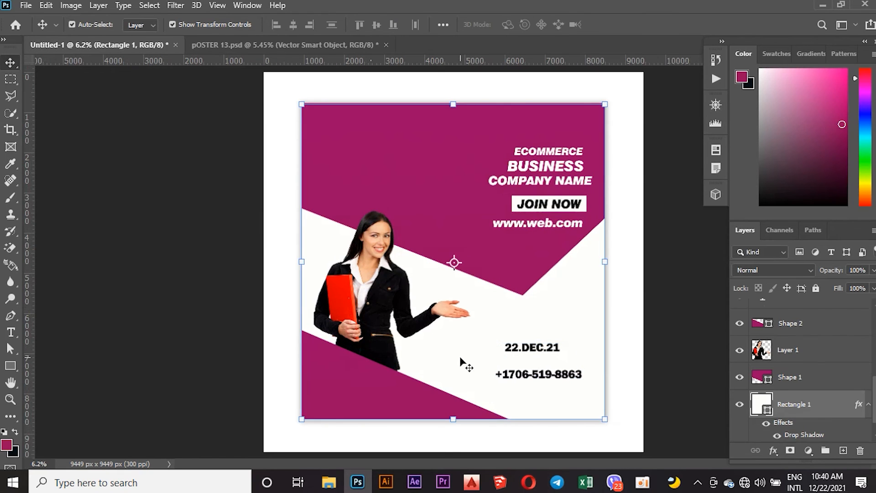
pyautogui.click(219, 41)
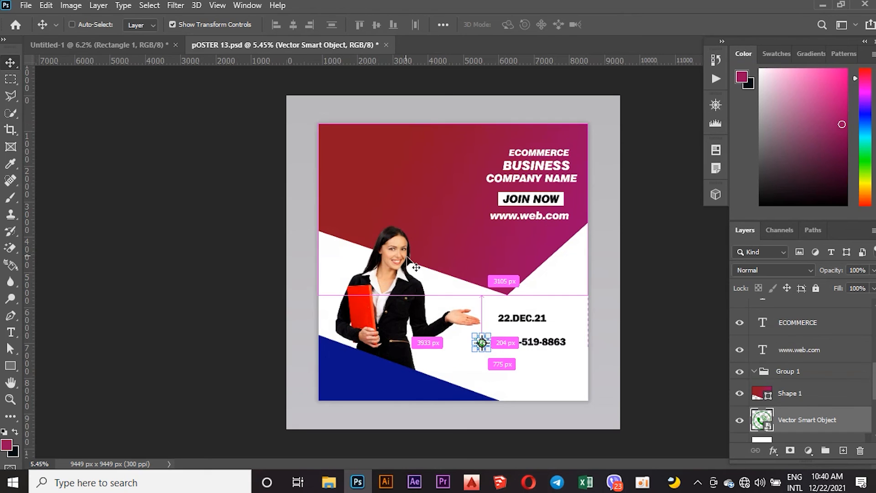
pyautogui.moveTo(474, 350); pyautogui.dragTo(451, 355)
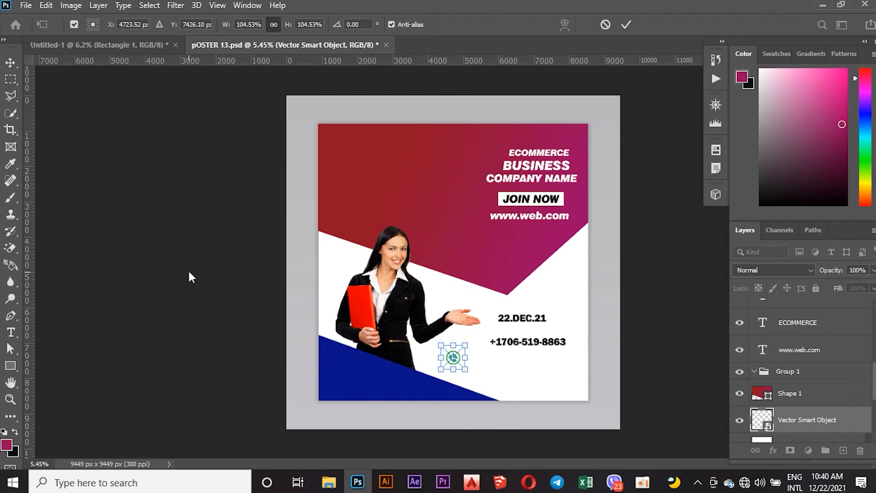
pyautogui.press('Return')
# Try again to drag the phone icon from POSTER 13 onto the design's tab.
pyautogui.click(128, 44)
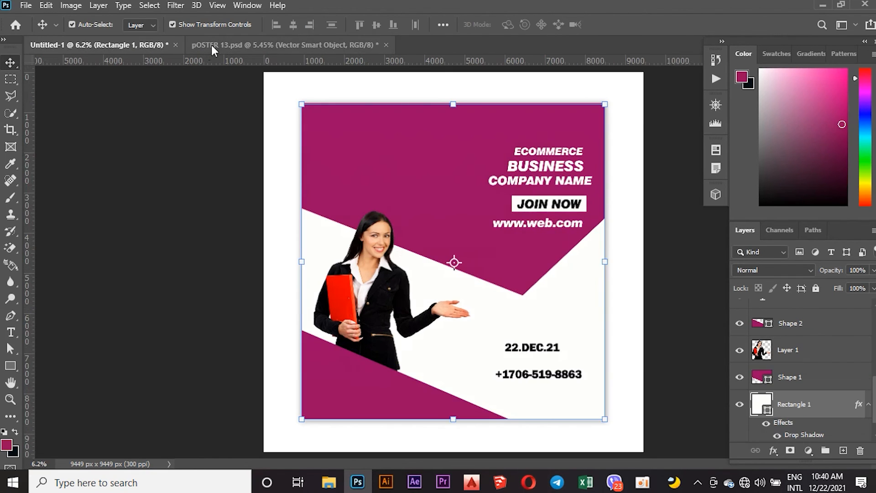
pyautogui.click(212, 44)
pyautogui.moveTo(447, 367); pyautogui.dragTo(149, 42)
pyautogui.click(149, 42)
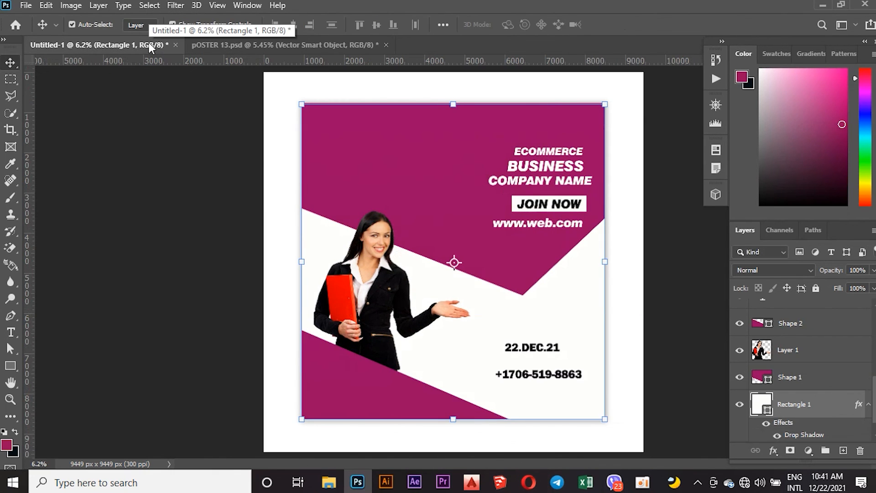
pyautogui.click(201, 43)
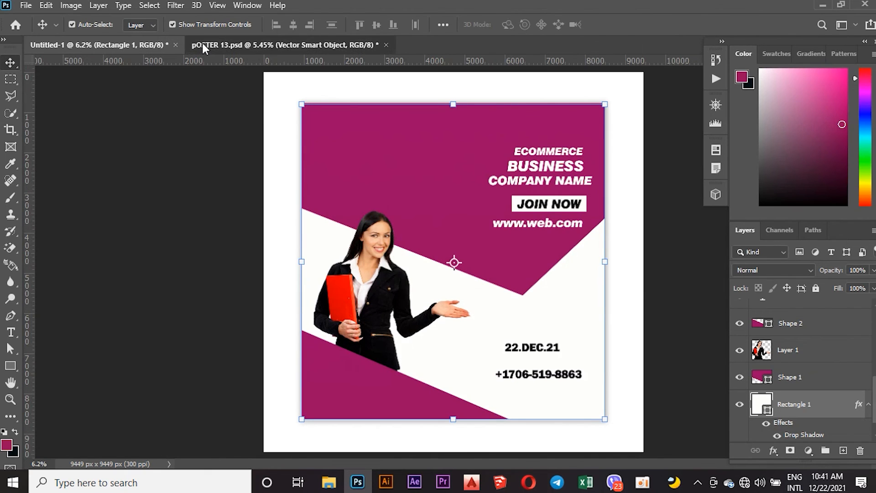
pyautogui.press('ctrl')
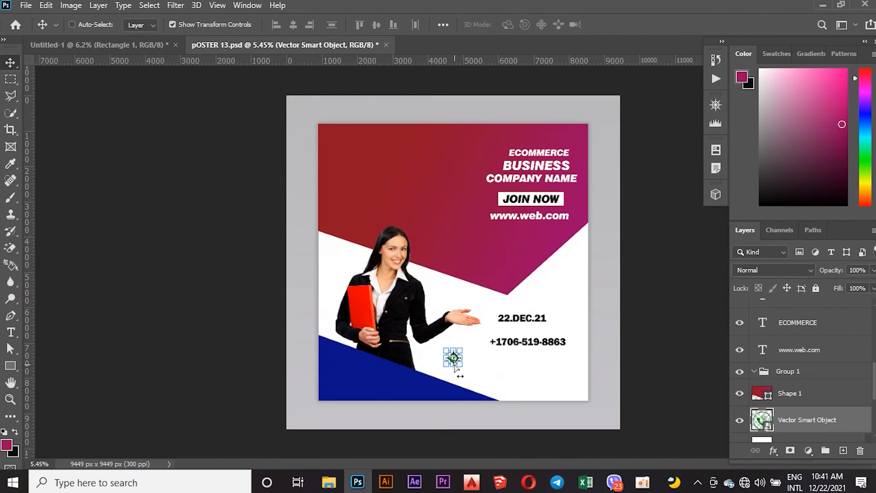
pyautogui.moveTo(457, 365); pyautogui.dragTo(124, 44)
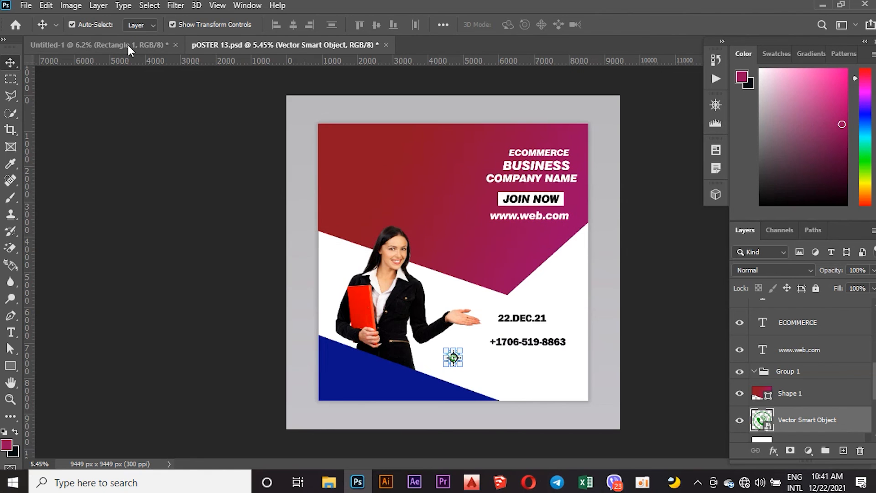
pyautogui.click(127, 45)
pyautogui.click(477, 378)
pyautogui.hotkey('ctrl', 'v')
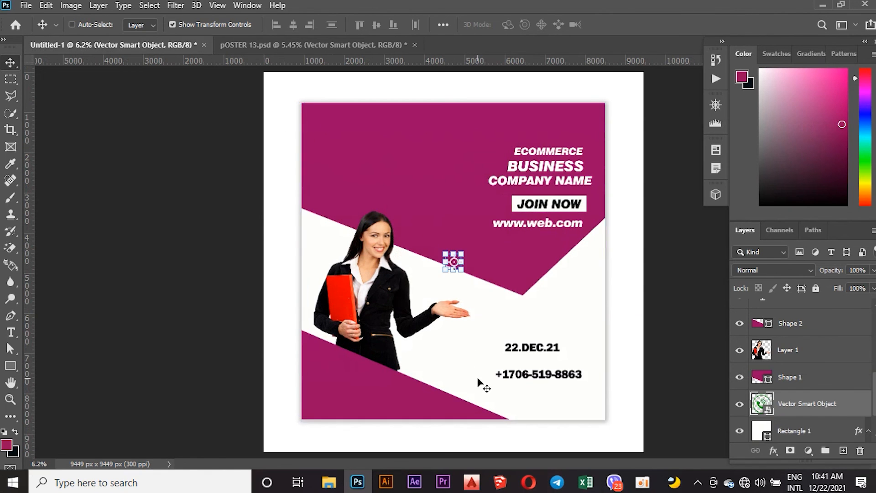
pyautogui.moveTo(445, 270); pyautogui.dragTo(485, 373)
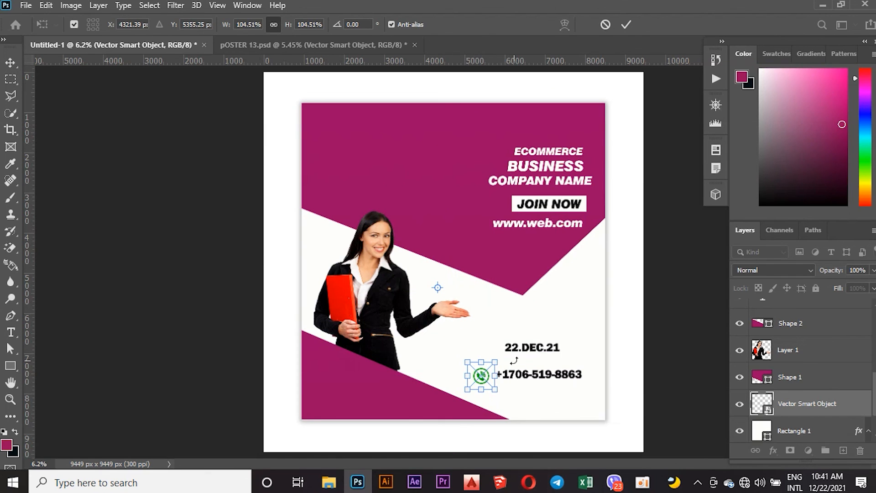
# Nudge the phone icon into line with the number, scale it down to about 87.5%, and commit the transform.
pyautogui.press('Right')
pyautogui.press('Right')
pyautogui.press('Right')
pyautogui.press('Right')
pyautogui.press('Right')
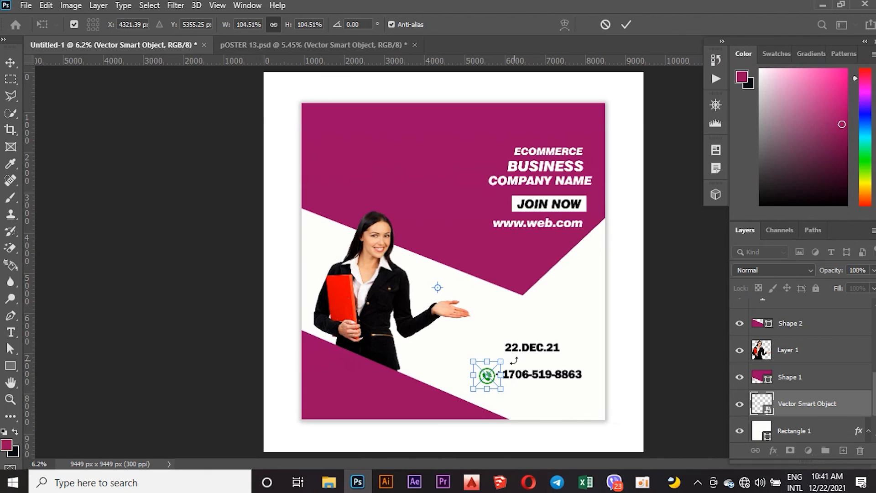
pyautogui.press('Left')
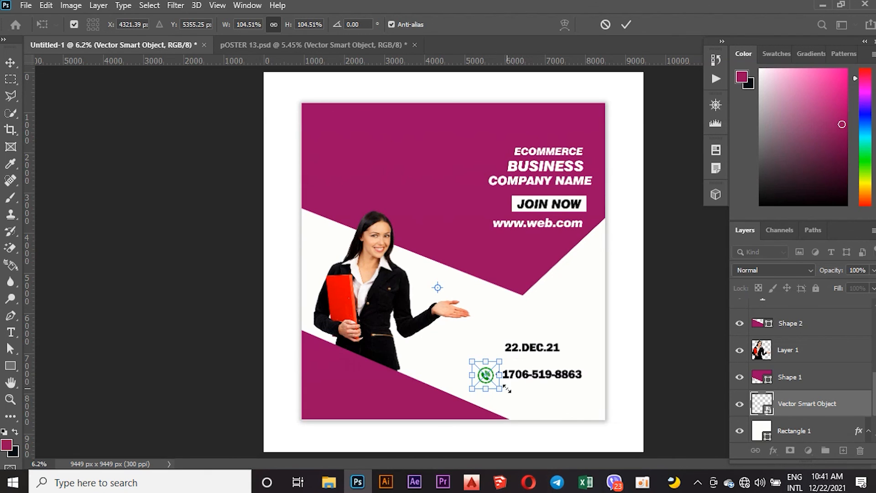
pyautogui.moveTo(501, 389); pyautogui.dragTo(495, 386)
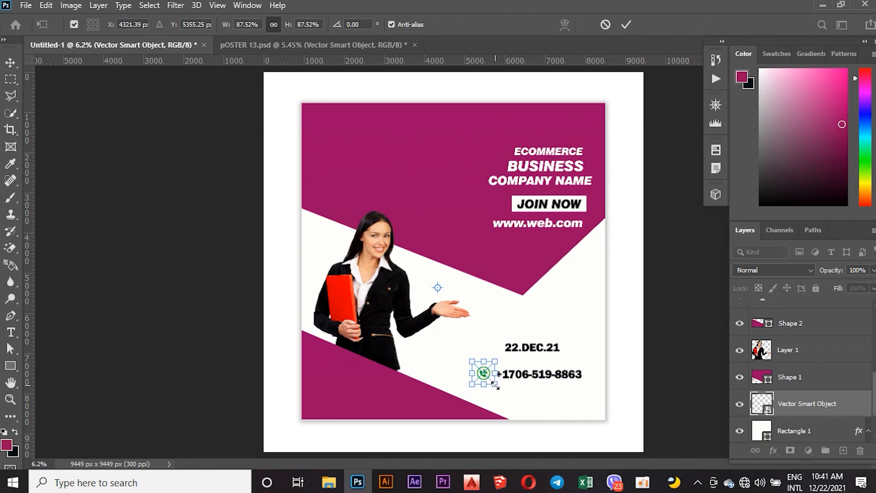
pyautogui.press('Right')
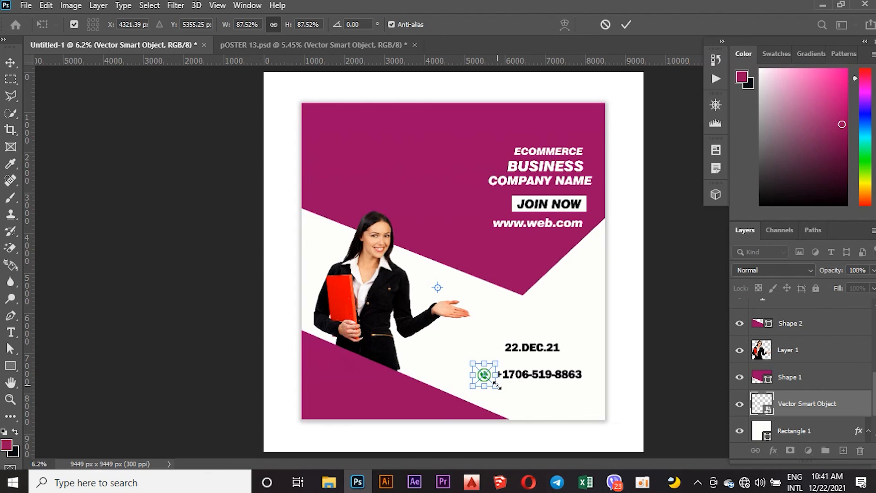
pyautogui.press('Down')
pyautogui.press('Up')
pyautogui.press('Return')
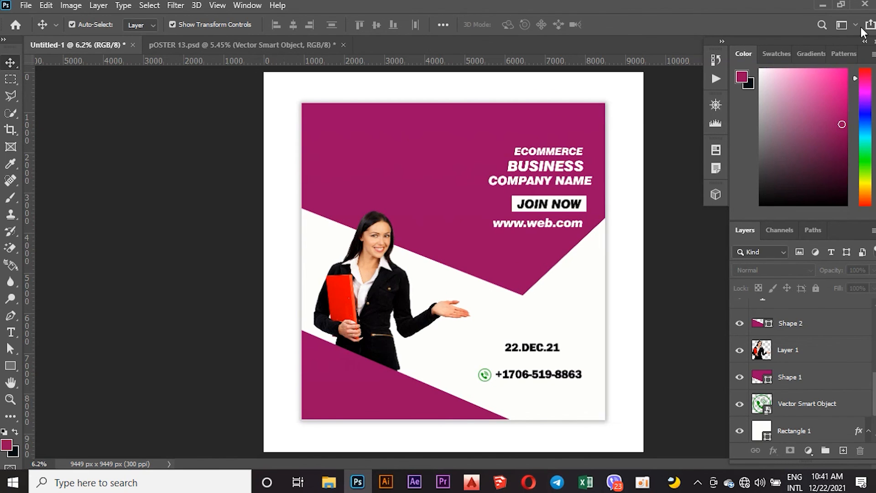
# Minimize the Photoshop window to show the desktop.
pyautogui.click(822, 6)
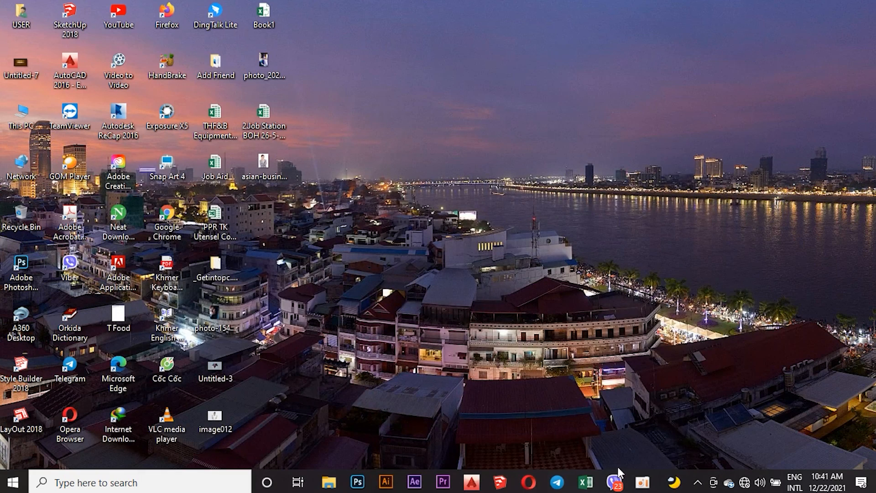